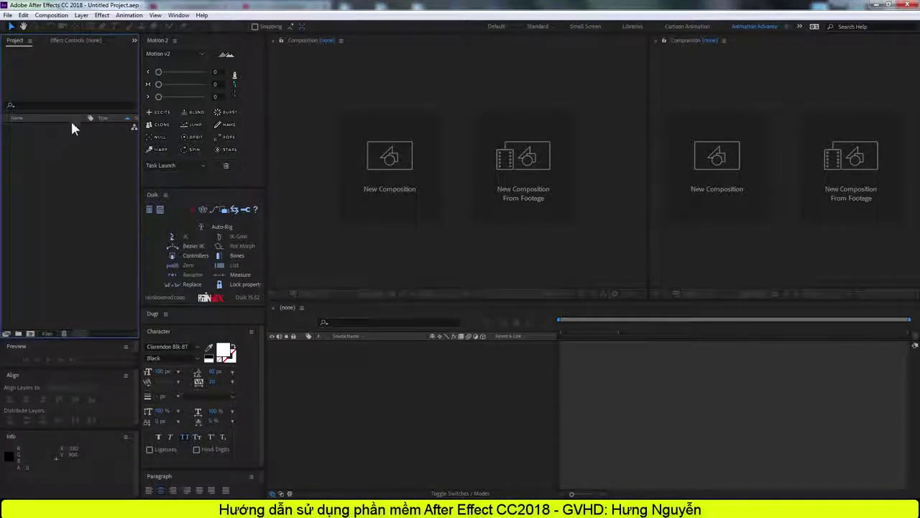
# - Start a new HDTV 1080 25 composition and name it '3D layer & Camera'
pyautogui.click(51, 16)
pyautogui.click(65, 33)
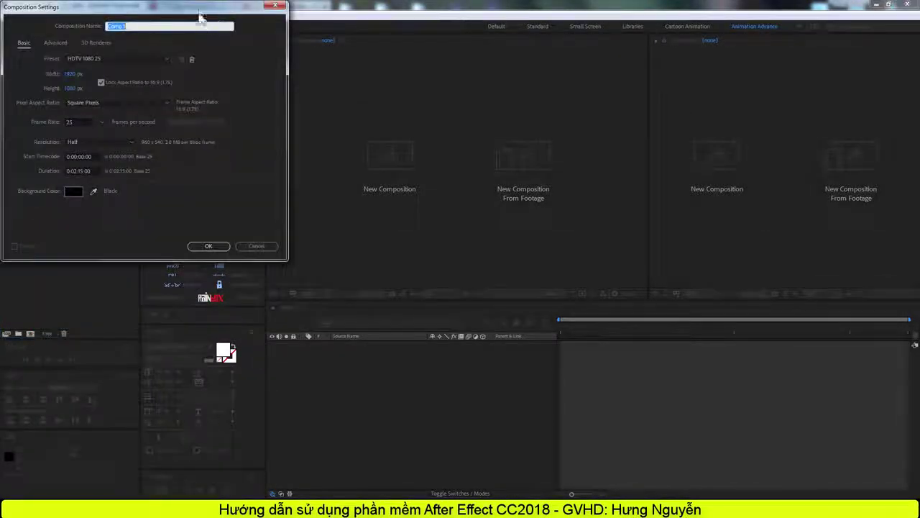
pyautogui.moveTo(201, 16)
pyautogui.mouseDown()
pyautogui.moveTo(625, 22)
pyautogui.moveTo(672, 31)
pyautogui.mouseUp()
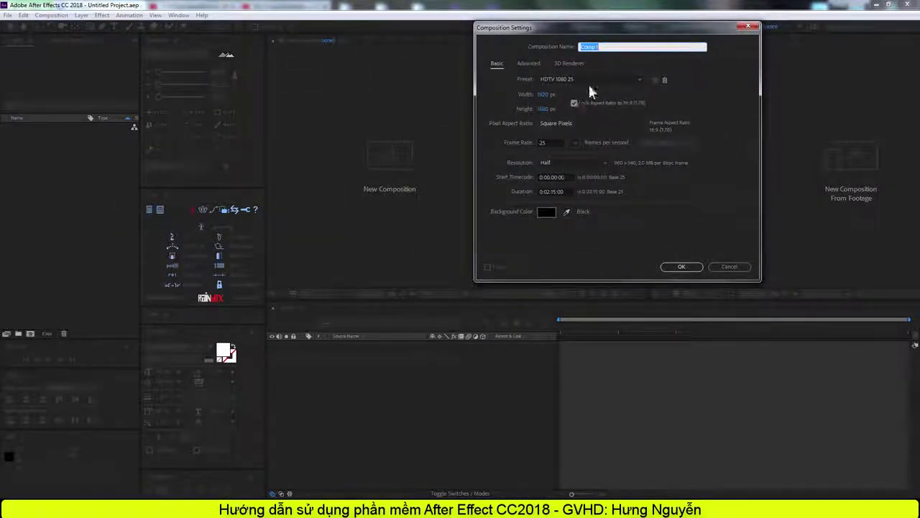
pyautogui.click(611, 47)
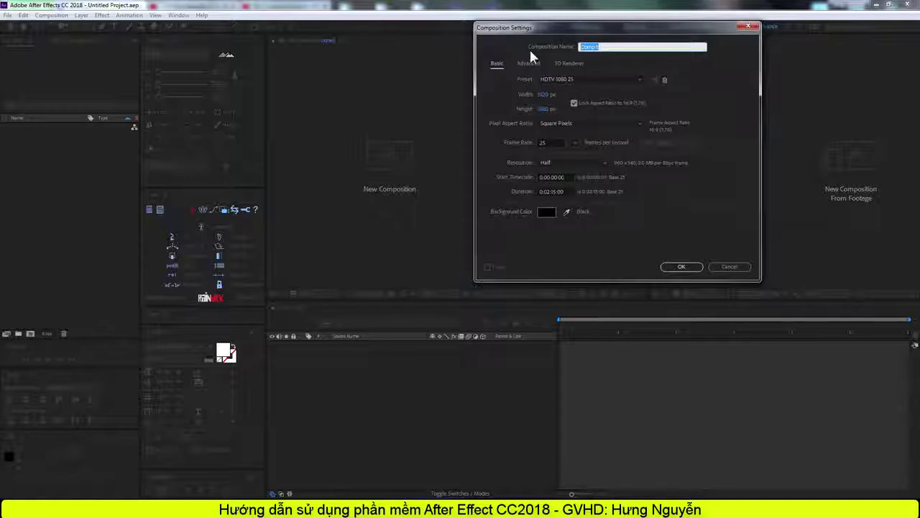
pyautogui.write('3D')
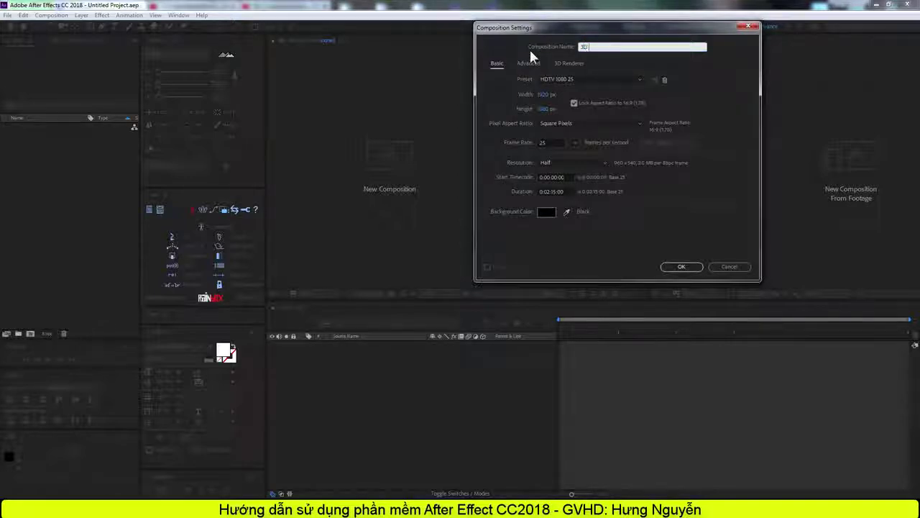
pyautogui.write(' layer ')
pyautogui.write('& Cam')
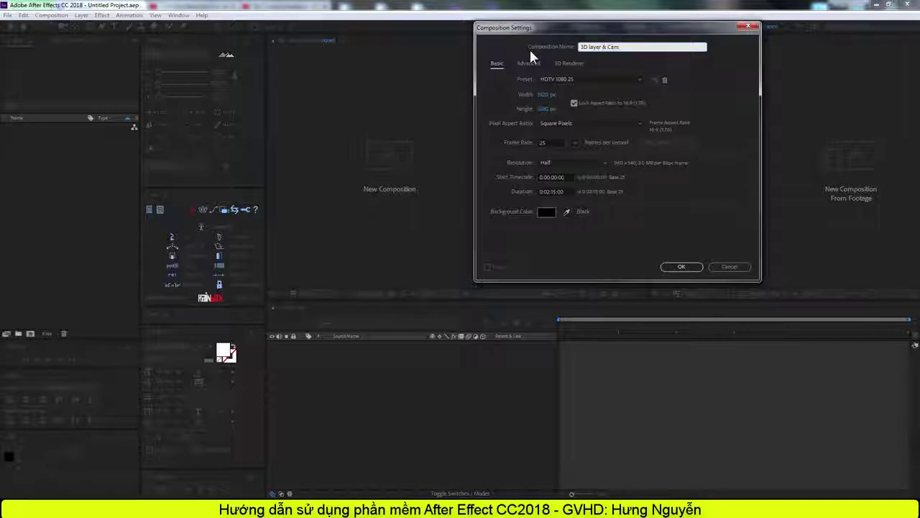
pyautogui.write('era')
pyautogui.press('super+plus')
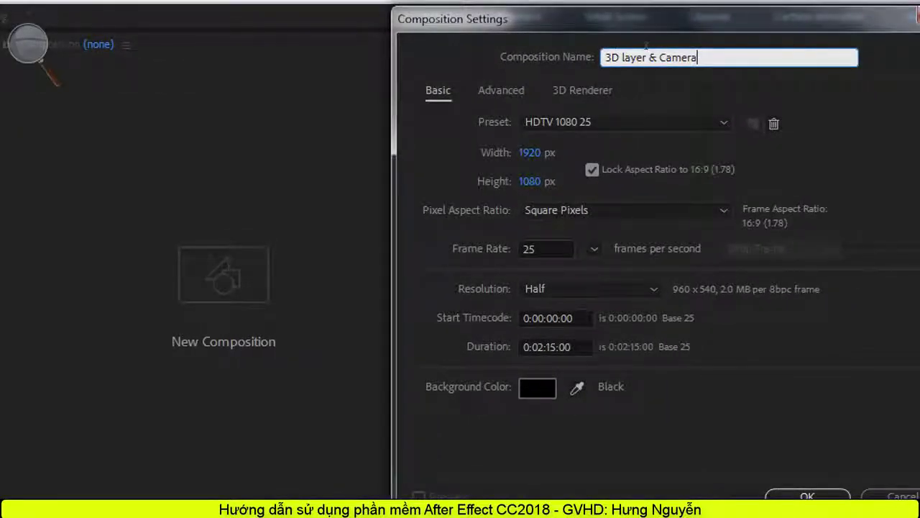
pyautogui.press('super+minus')
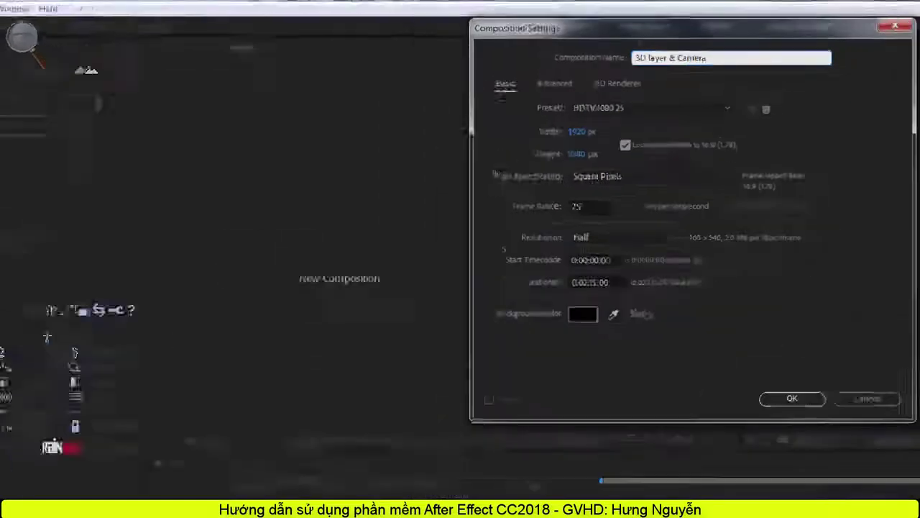
# - Confirm the composition, import layer.png into it, and expand the layer's Transform properties
pyautogui.click(680, 269)
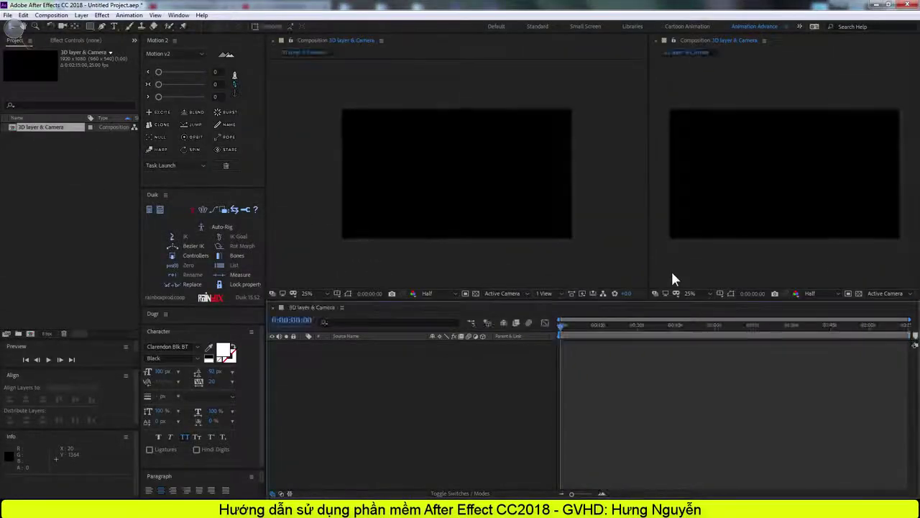
pyautogui.click(38, 221)
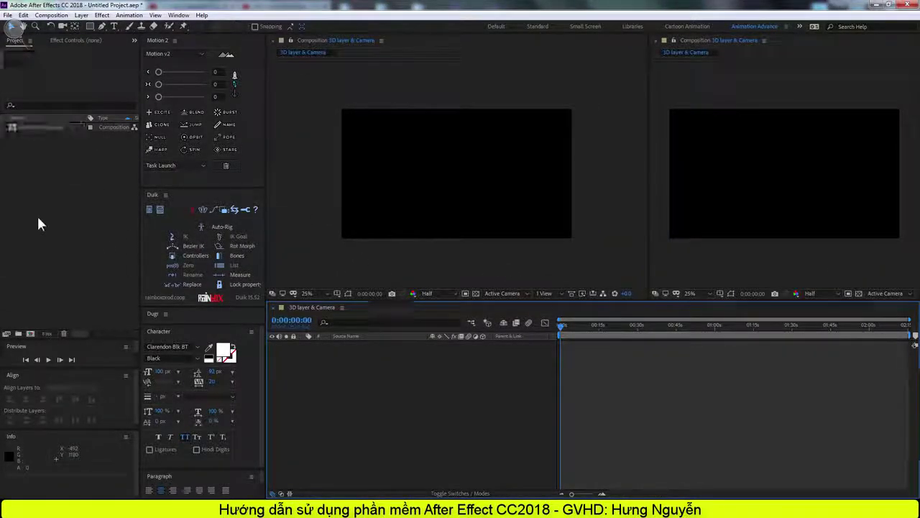
pyautogui.doubleClick(38, 219)
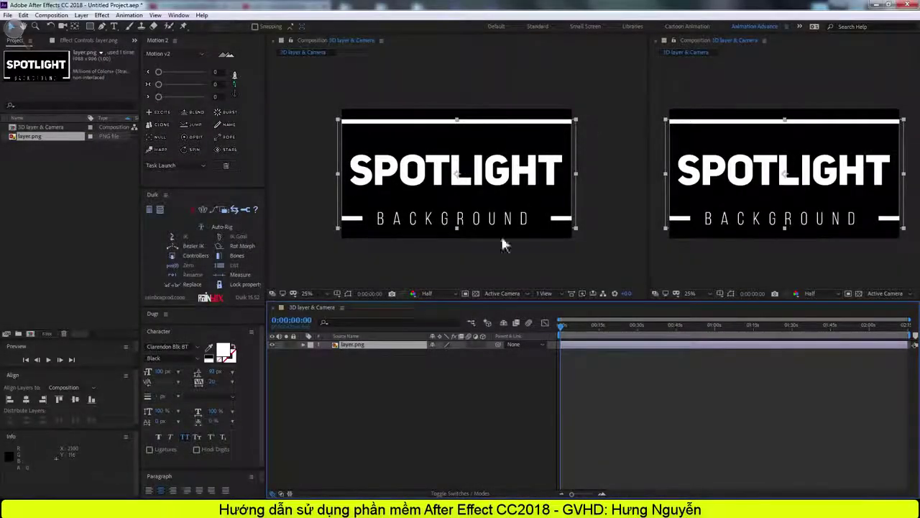
pyautogui.click(418, 371)
pyautogui.click(399, 345)
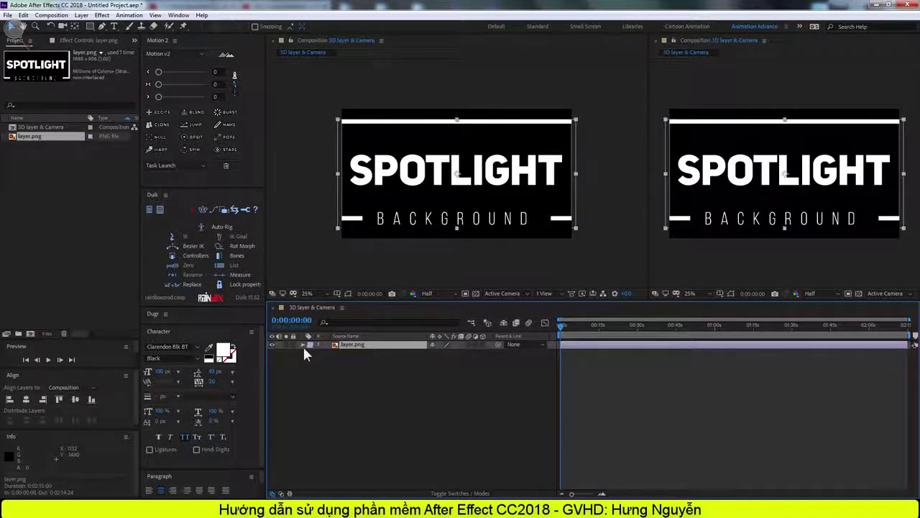
pyautogui.click(302, 344)
pyautogui.click(312, 353)
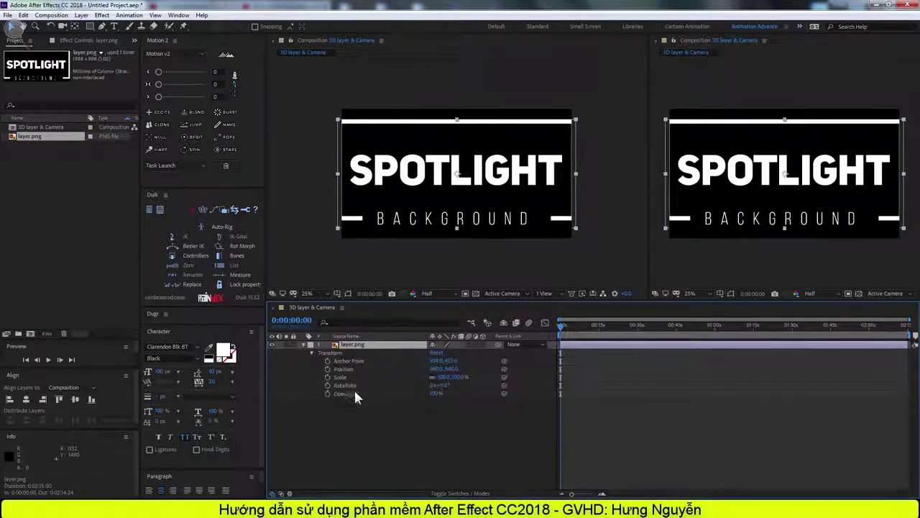
# - Toggle the timeline's modes, in/out and switch columns, leaving the switches shown
pyautogui.click(281, 494)
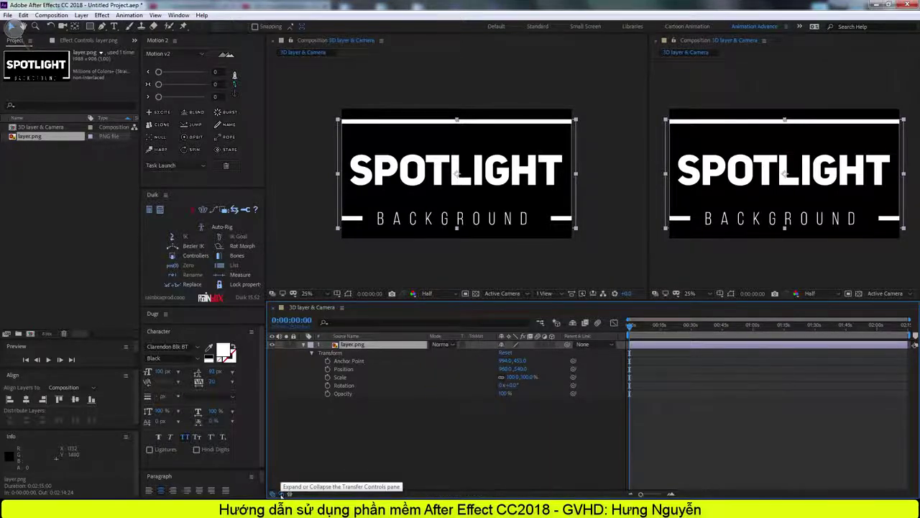
pyautogui.click(281, 495)
pyautogui.click(289, 494)
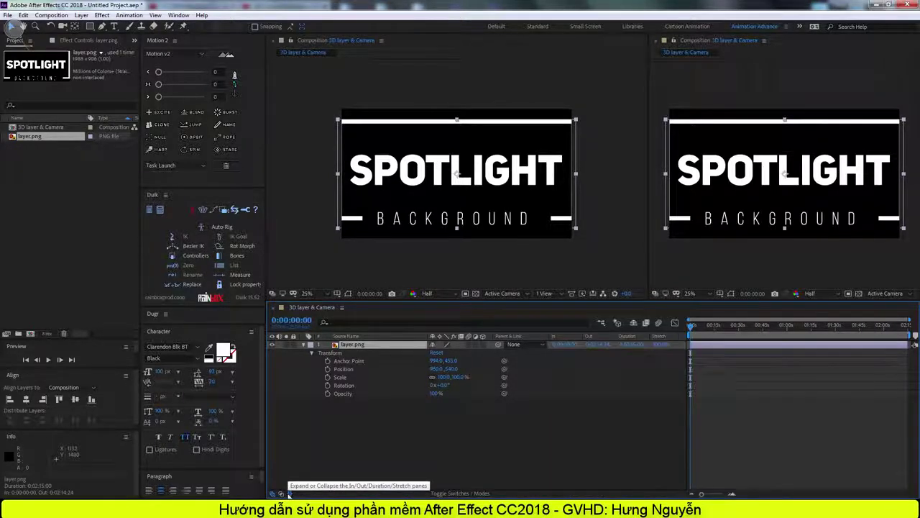
pyautogui.click(289, 495)
pyautogui.click(275, 494)
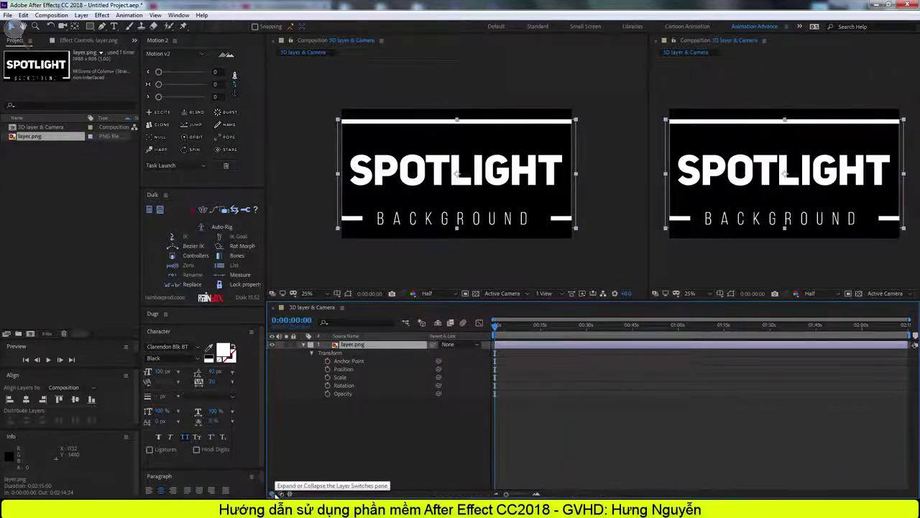
pyautogui.click(274, 494)
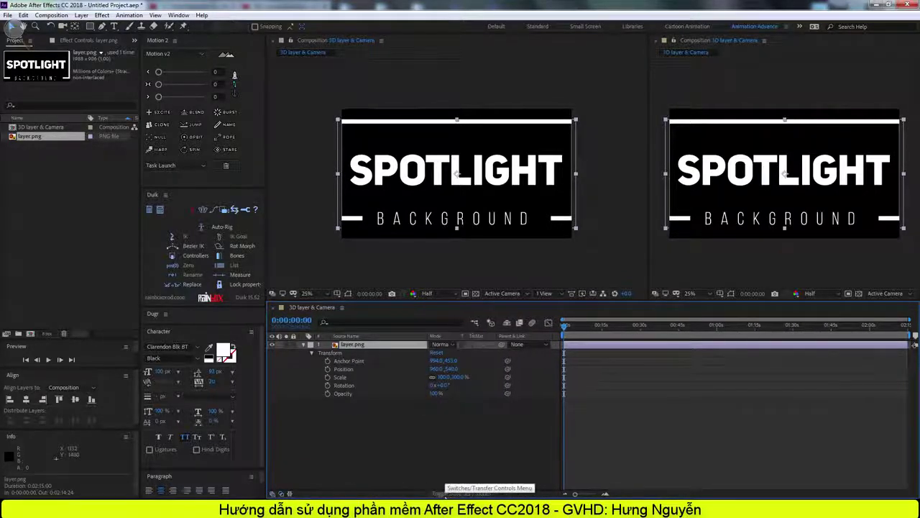
# - Make layer.png a 3D layer with its 3D Layer switch
pyautogui.click(440, 493)
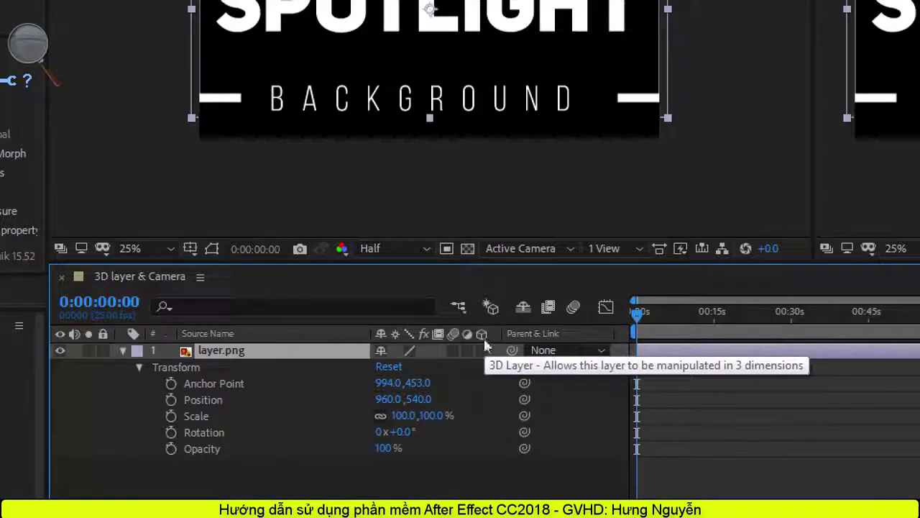
pyautogui.click(482, 350)
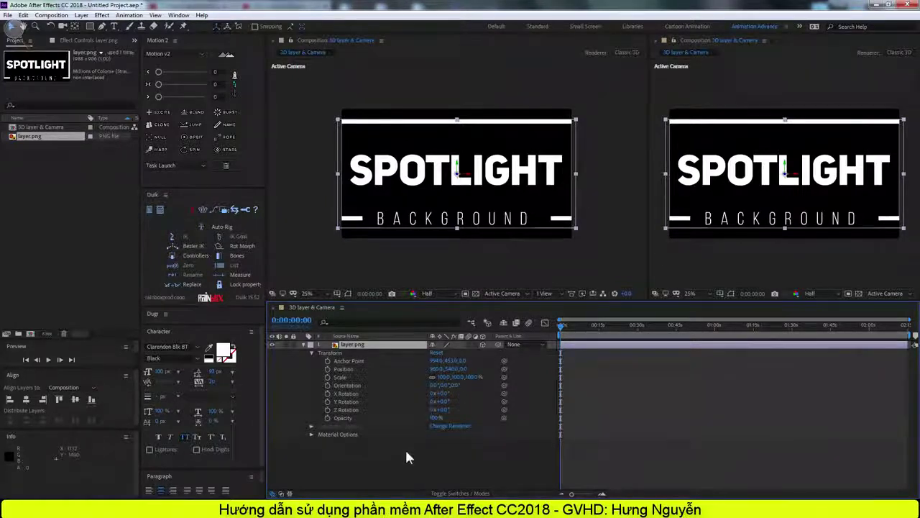
pyautogui.click(406, 458)
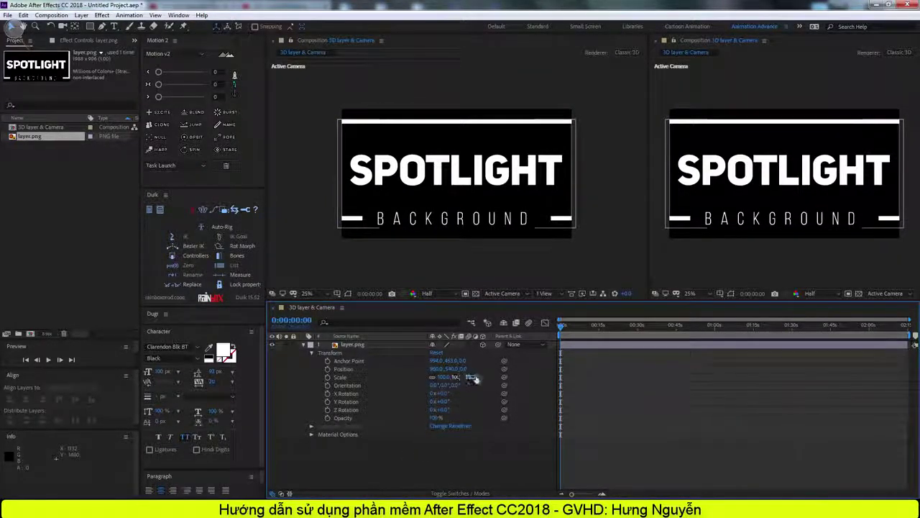
# - Set layer.png's Scale to 70%, after trying 100% and 80%
pyautogui.moveTo(472, 379); pyautogui.dragTo(440, 379)
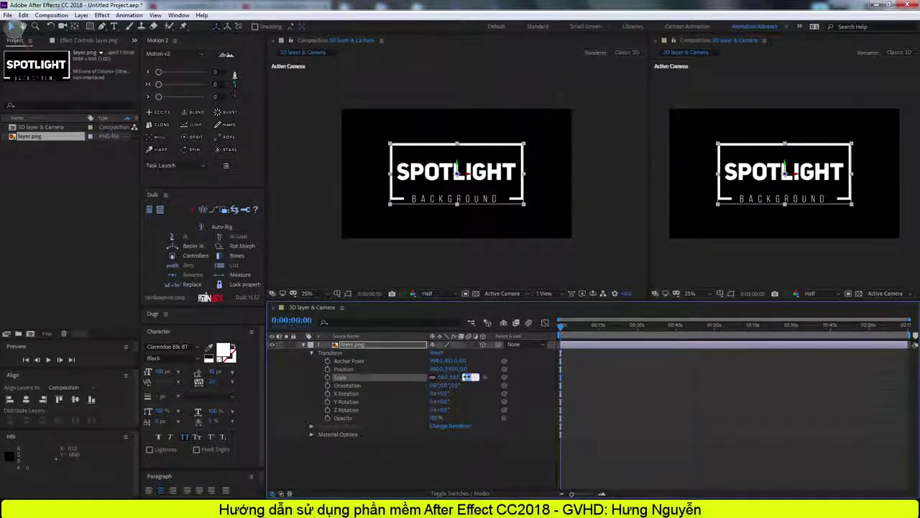
pyautogui.moveTo(468, 377); pyautogui.dragTo(463, 376)
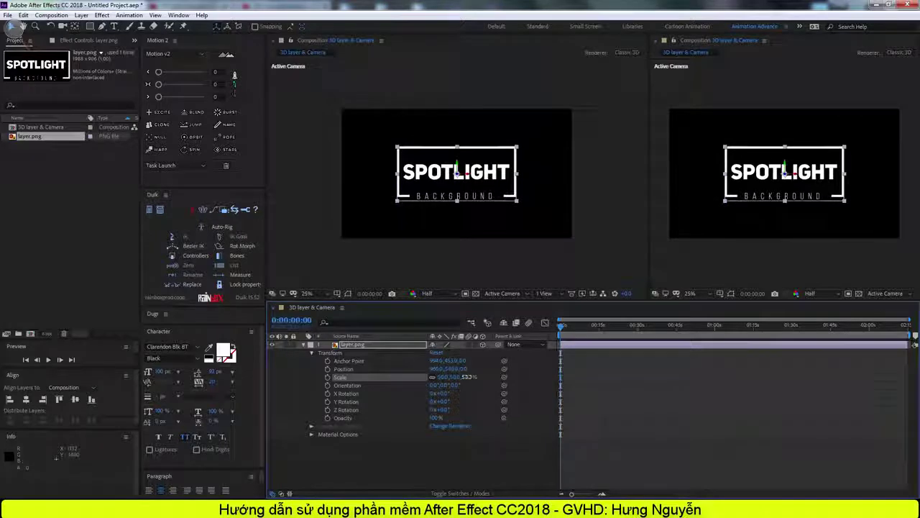
pyautogui.write('100')
pyautogui.press('Return')
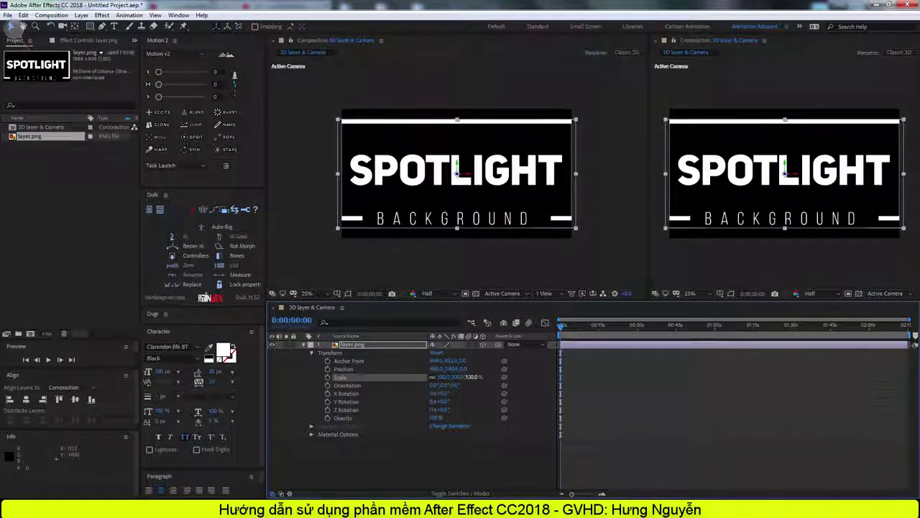
pyautogui.click(471, 377)
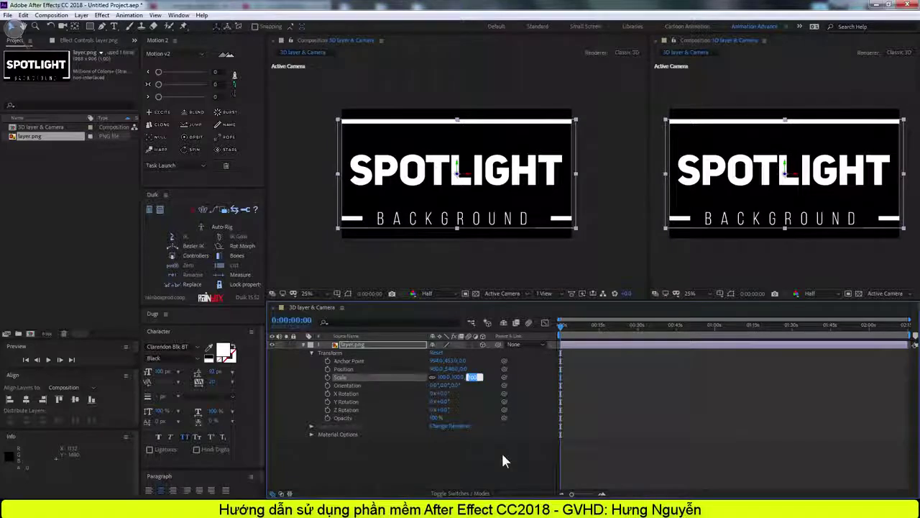
pyautogui.write('80')
pyautogui.press('Return')
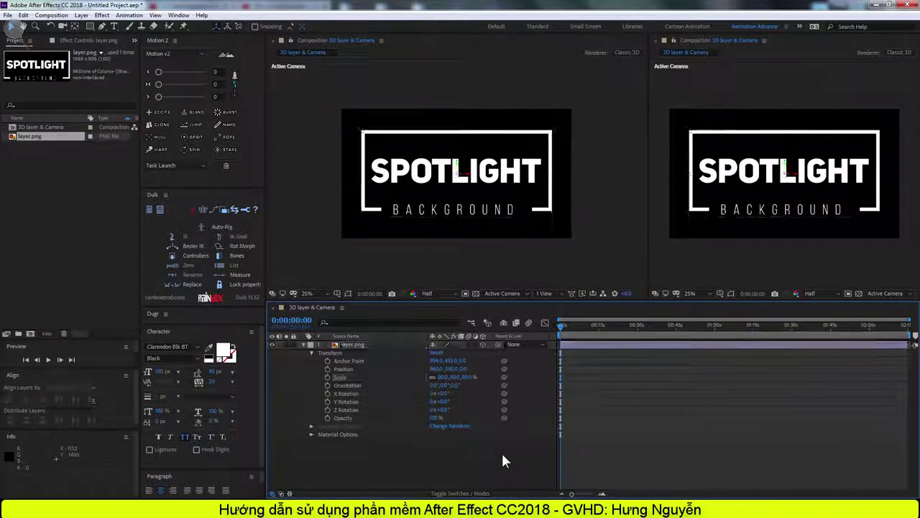
pyautogui.click(469, 377)
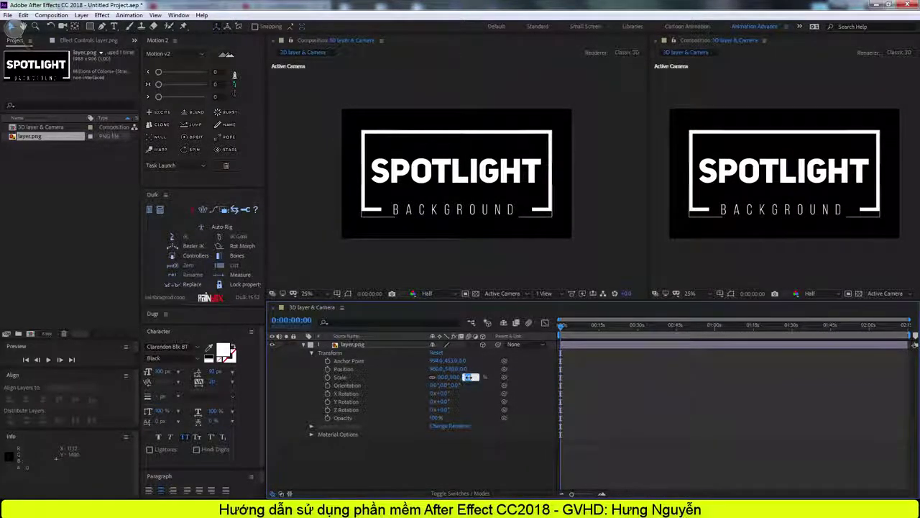
pyautogui.write('70')
pyautogui.press('Return')
pyautogui.click(386, 461)
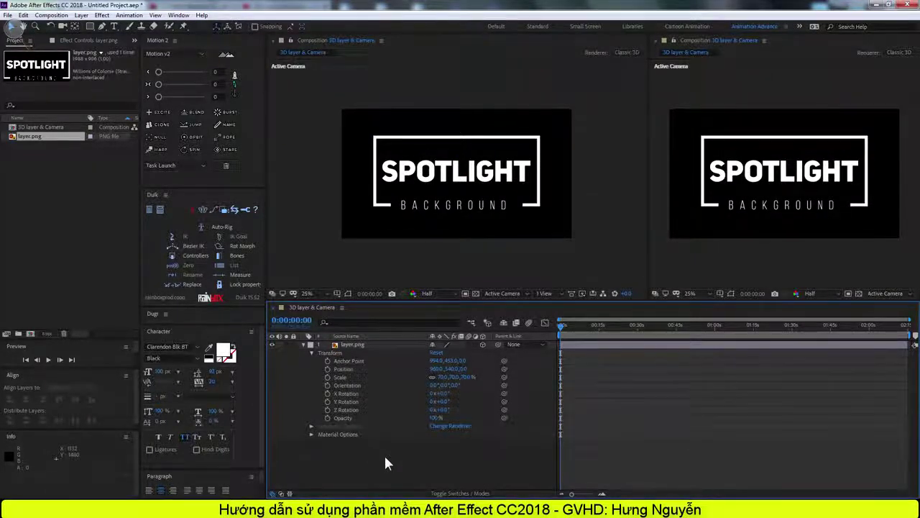
# - Add Camera 1 as a Two-Node Camera with the 24mm preset and depth of field off
pyautogui.click(82, 16)
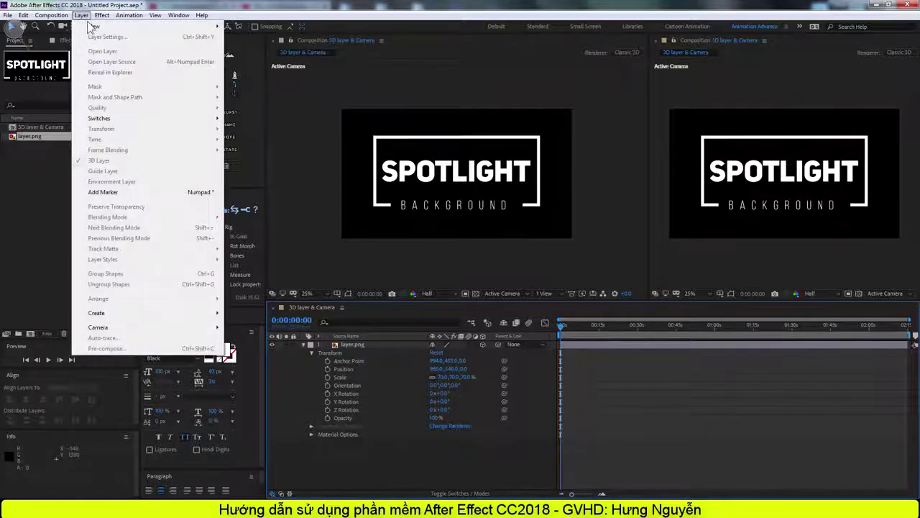
pyautogui.moveTo(92, 27)
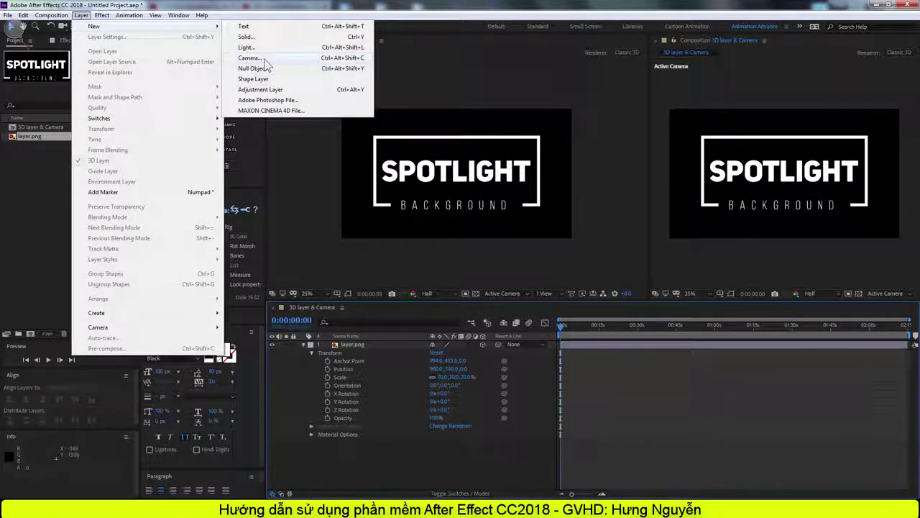
pyautogui.click(264, 58)
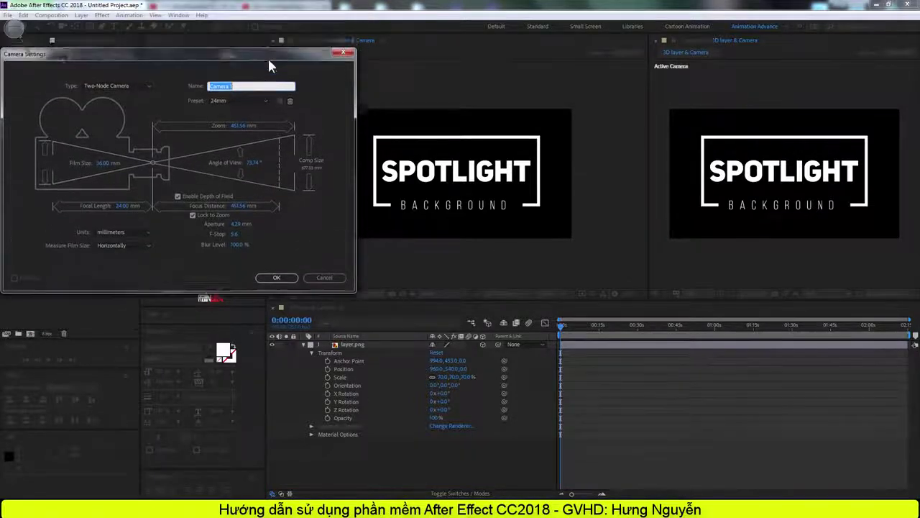
pyautogui.click(265, 105)
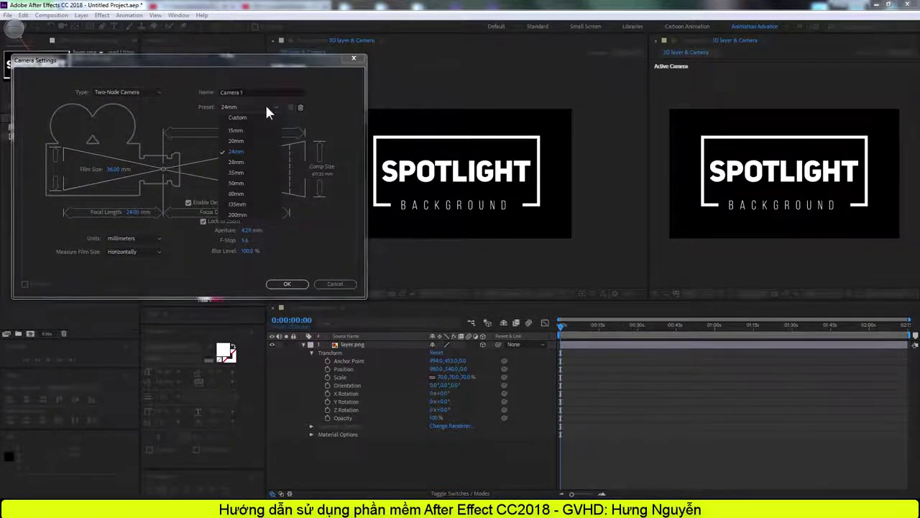
pyautogui.click(248, 153)
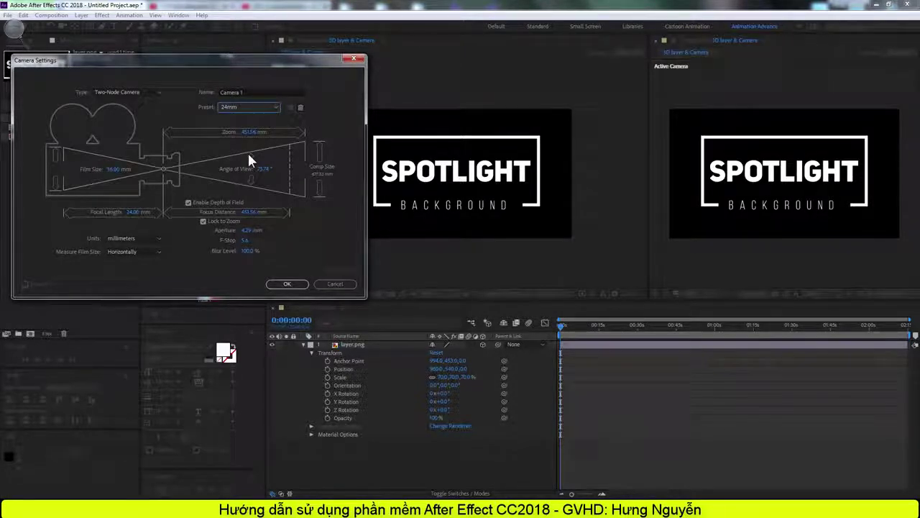
pyautogui.click(188, 202)
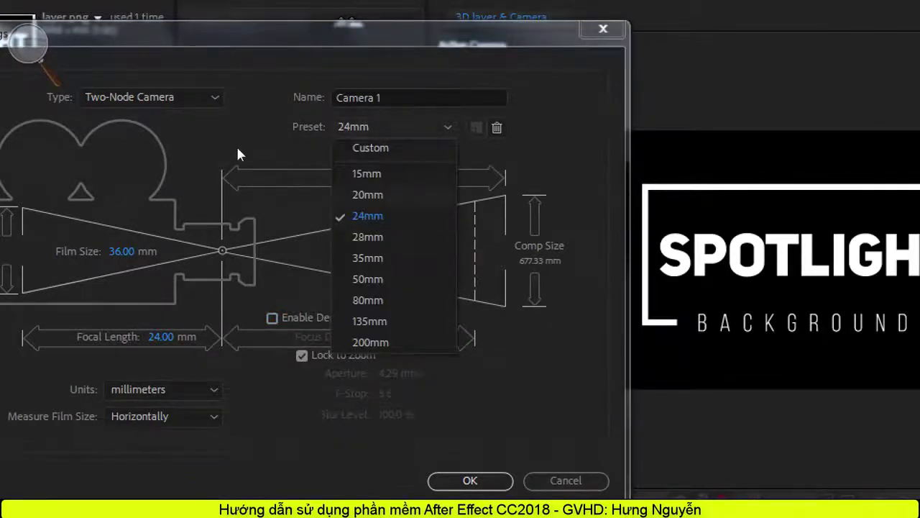
pyautogui.click(236, 155)
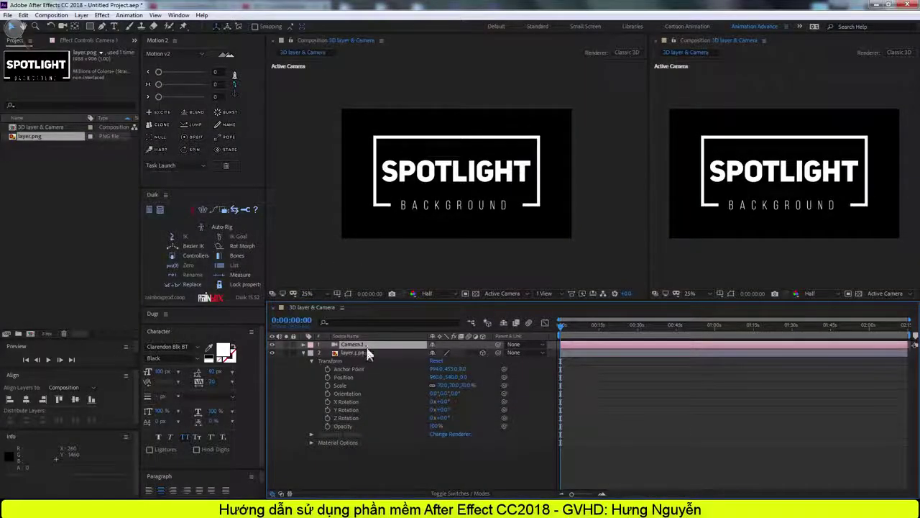
# - Orbit the camera in the viewer to see the SPOTLIGHT logo in perspective
pyautogui.click(63, 27)
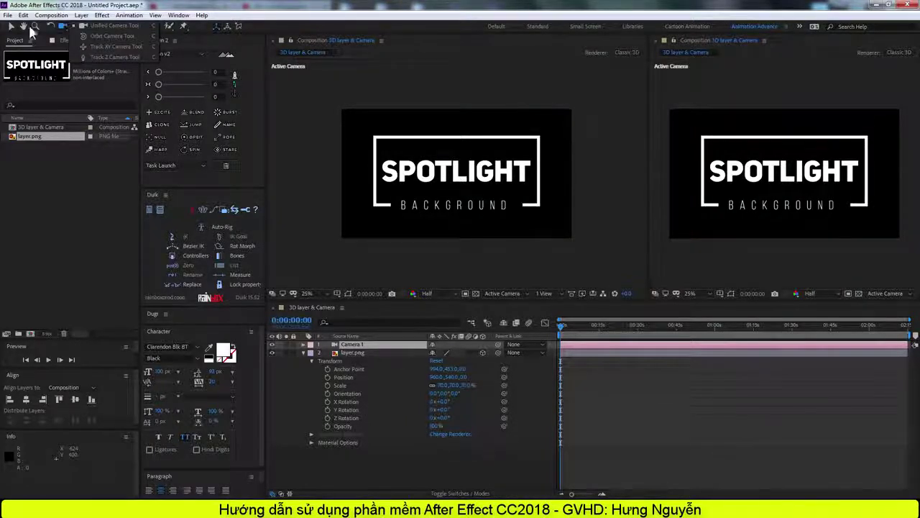
pyautogui.click(32, 29)
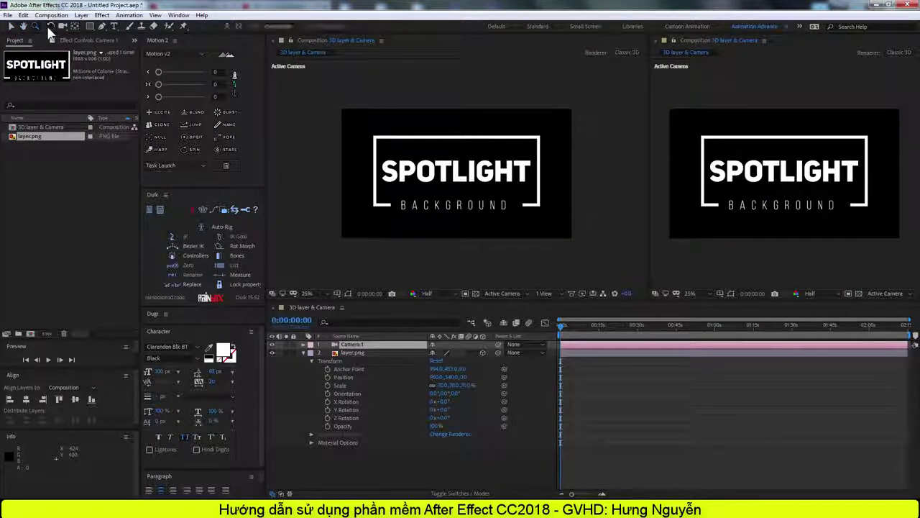
pyautogui.click(49, 27)
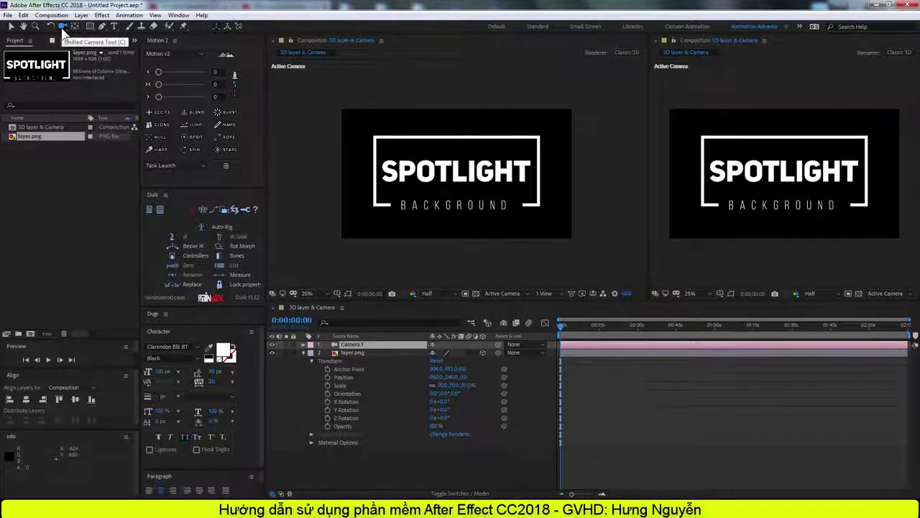
pyautogui.moveTo(441, 173)
pyautogui.mouseDown()
pyautogui.moveTo(505, 176)
pyautogui.moveTo(345, 180)
pyautogui.mouseUp()
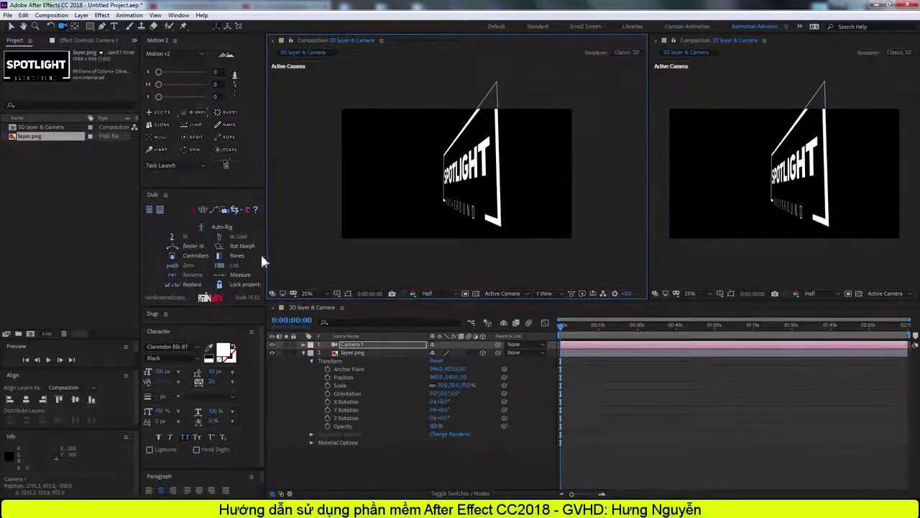
# - Reset Camera 1's Transform so the logo faces front, and collapse layer.png
pyautogui.click(435, 360)
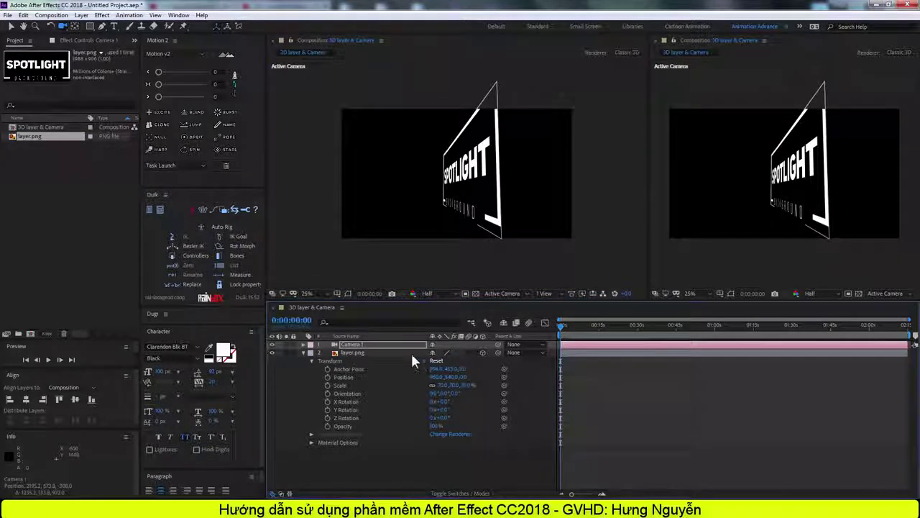
pyautogui.click(305, 346)
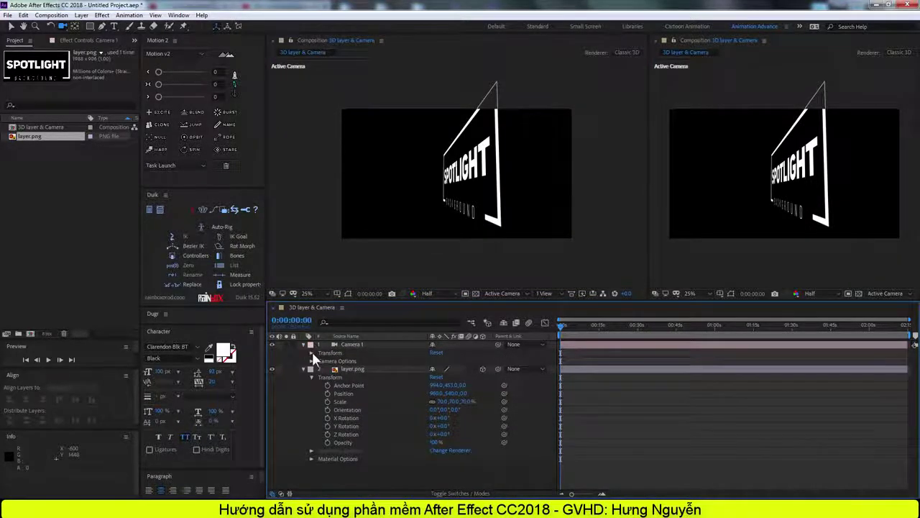
pyautogui.click(437, 352)
pyautogui.click(304, 369)
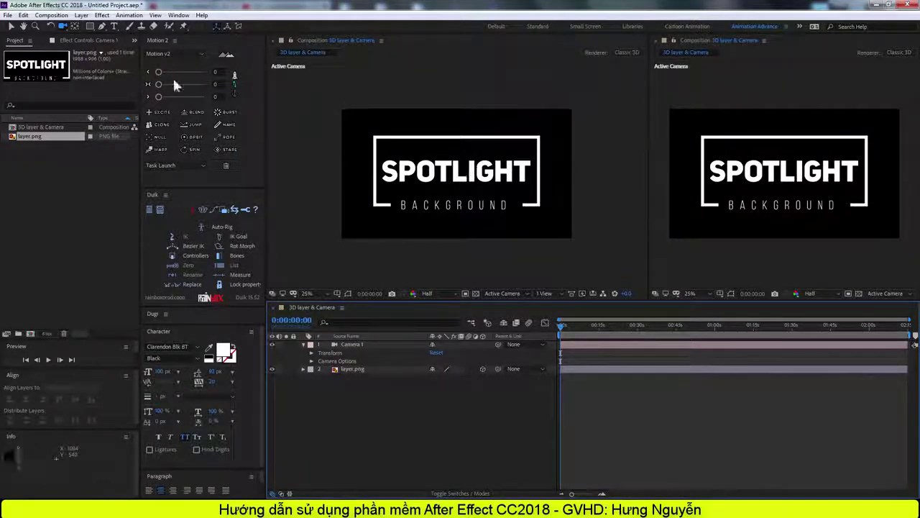
# - Orbit the camera around the SPOTLIGHT layer with the Unified and Orbit camera tools
pyautogui.click(63, 27)
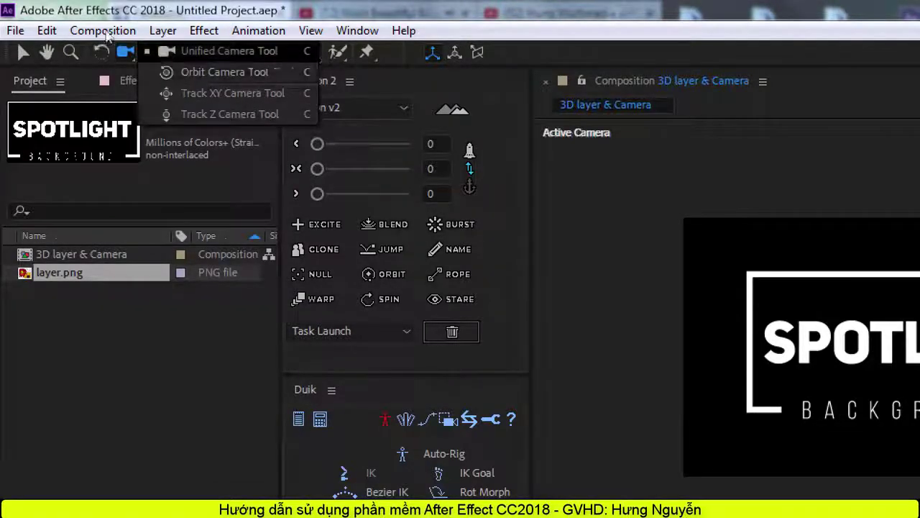
pyautogui.click(215, 50)
pyautogui.moveTo(601, 180)
pyautogui.mouseDown()
pyautogui.moveTo(547, 196)
pyautogui.moveTo(540, 168)
pyautogui.mouseUp()
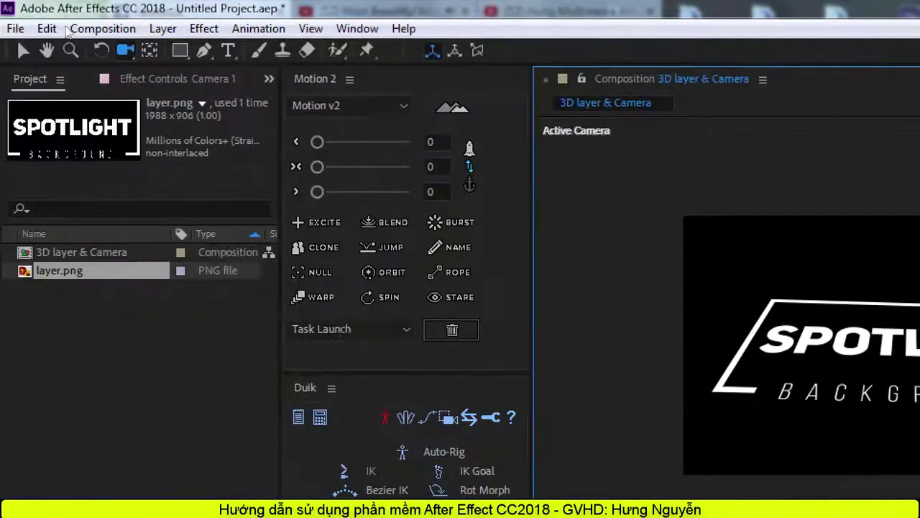
pyautogui.click(125, 49)
pyautogui.moveTo(623, 180)
pyautogui.mouseDown()
pyautogui.moveTo(510, 201)
pyautogui.moveTo(544, 195)
pyautogui.mouseUp()
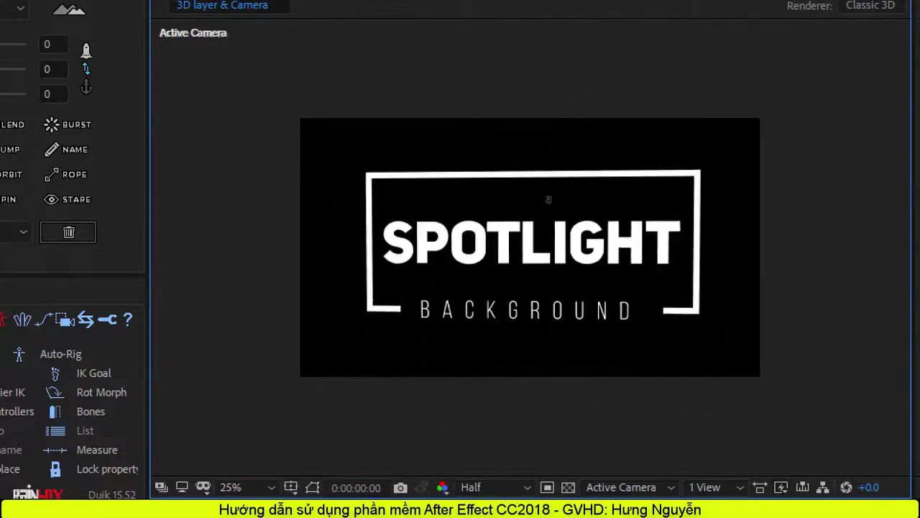
# - Dolly the camera with Track Z, zoom the left viewer to 50%, and select layer.png
pyautogui.press('c')
pyautogui.press('c')
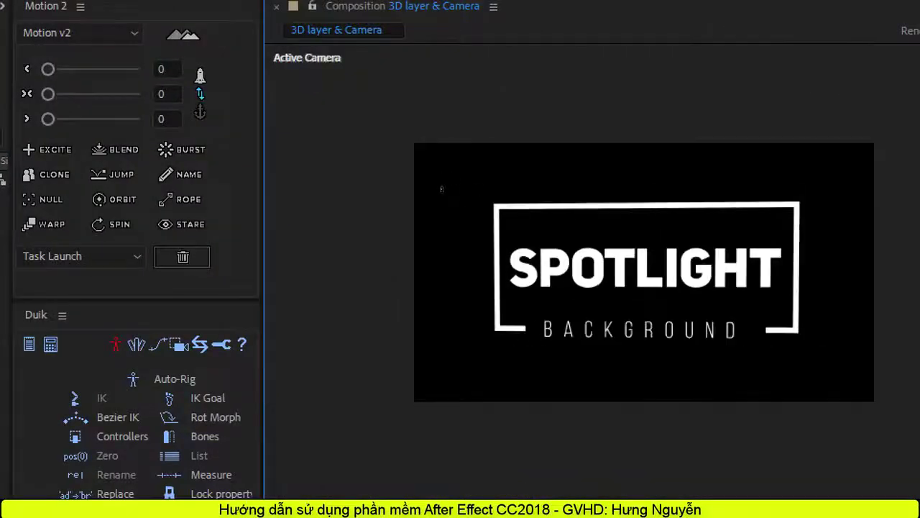
pyautogui.moveTo(441, 188)
pyautogui.mouseDown()
pyautogui.moveTo(433, 181)
pyautogui.moveTo(447, 163)
pyautogui.mouseUp()
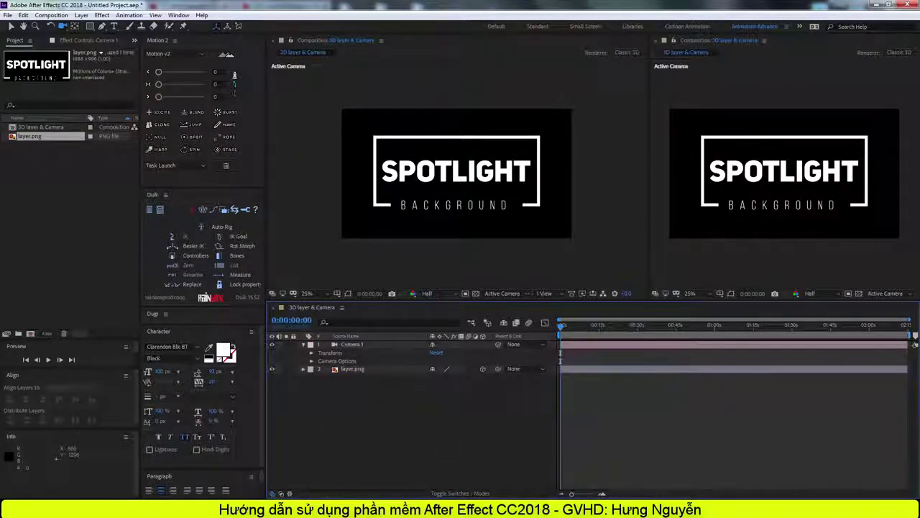
pyautogui.press('.')
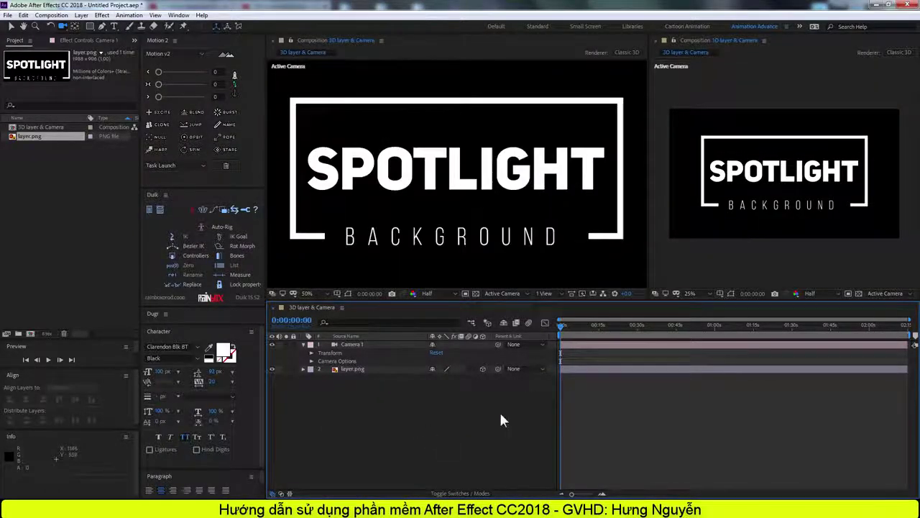
pyautogui.click(304, 371)
# - Set layer.png's Scale to 60% and zoom the viewer back out to 25%
pyautogui.press('s')
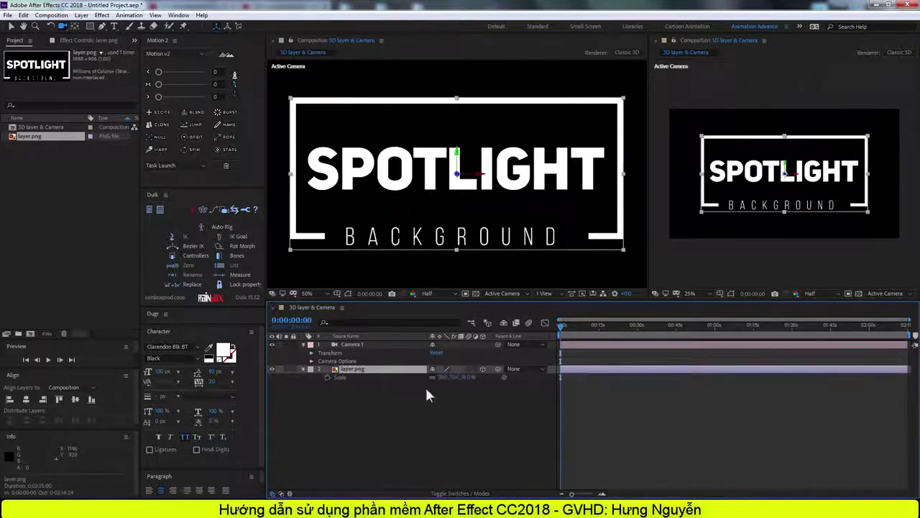
pyautogui.click(464, 377)
pyautogui.write('60')
pyautogui.press('Return')
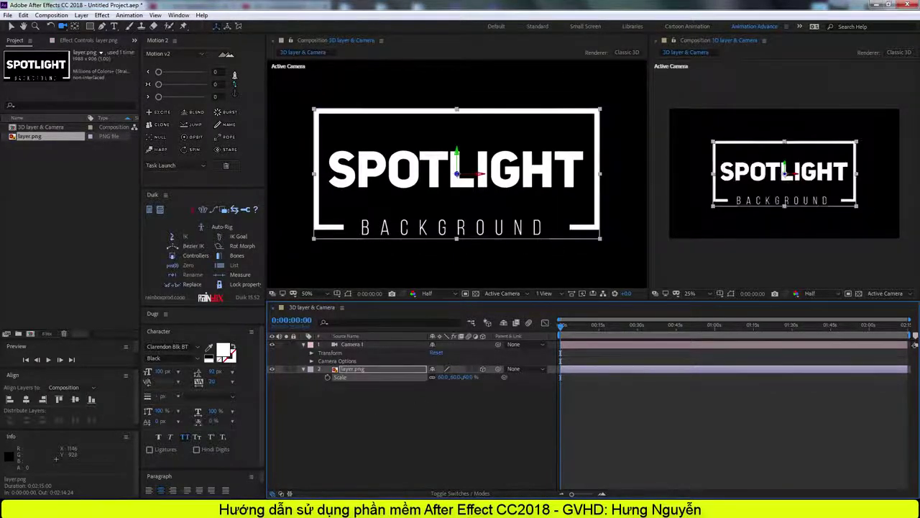
pyautogui.click(436, 437)
pyautogui.press(',')
pyautogui.press(',')
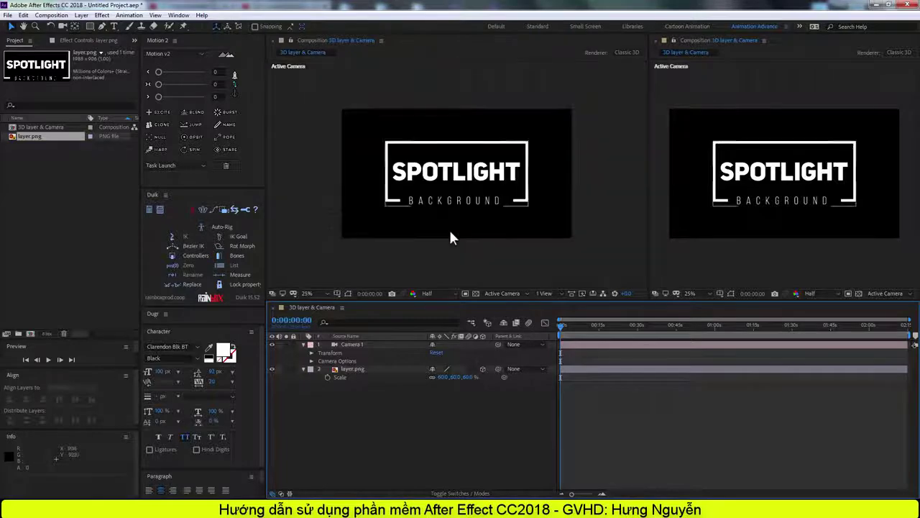
# - Add a white full-frame solid layer named Grid
pyautogui.click(81, 15)
pyautogui.moveTo(101, 29)
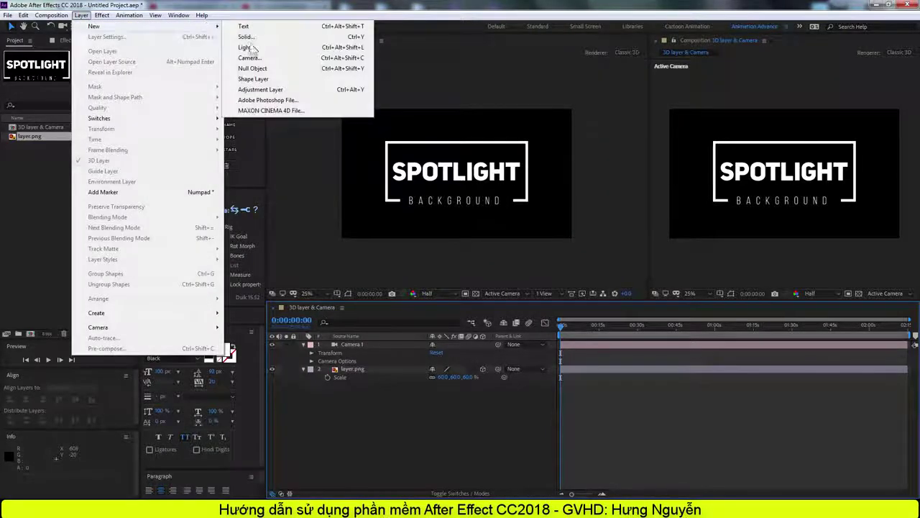
pyautogui.click(248, 37)
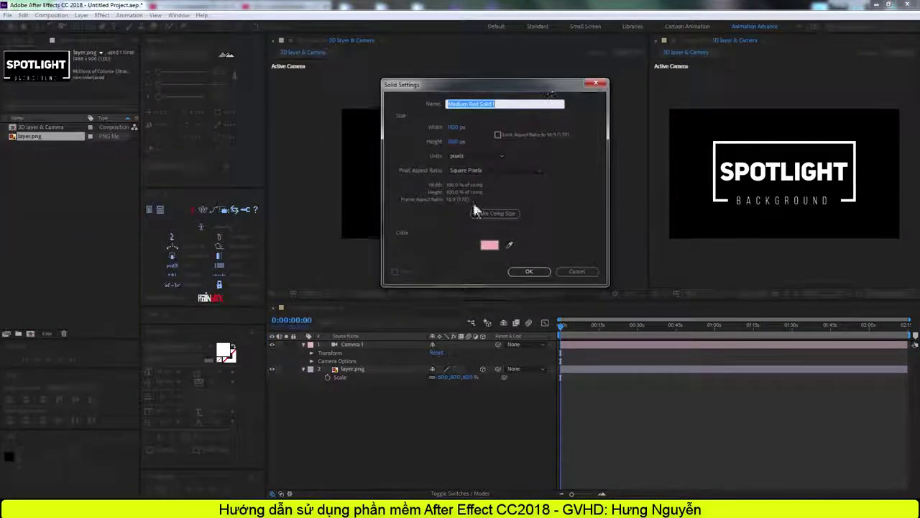
pyautogui.click(486, 250)
pyautogui.click(13, 23)
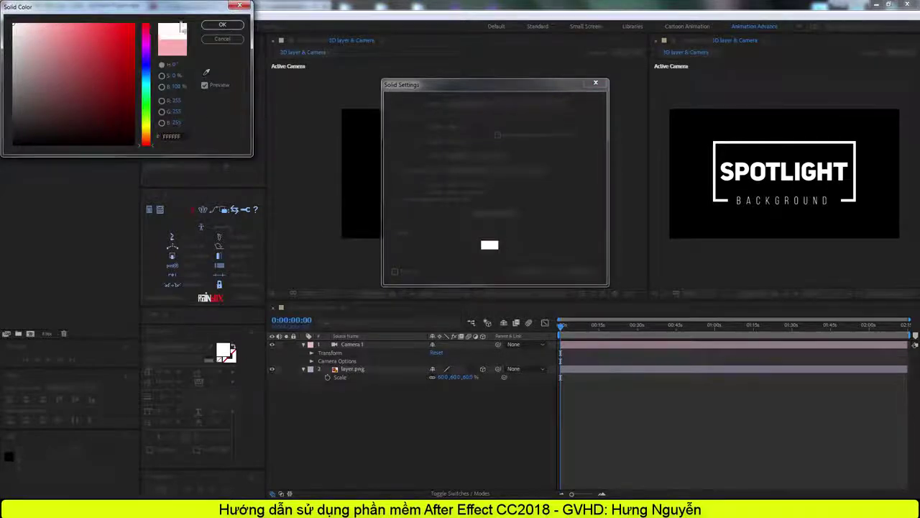
pyautogui.click(223, 25)
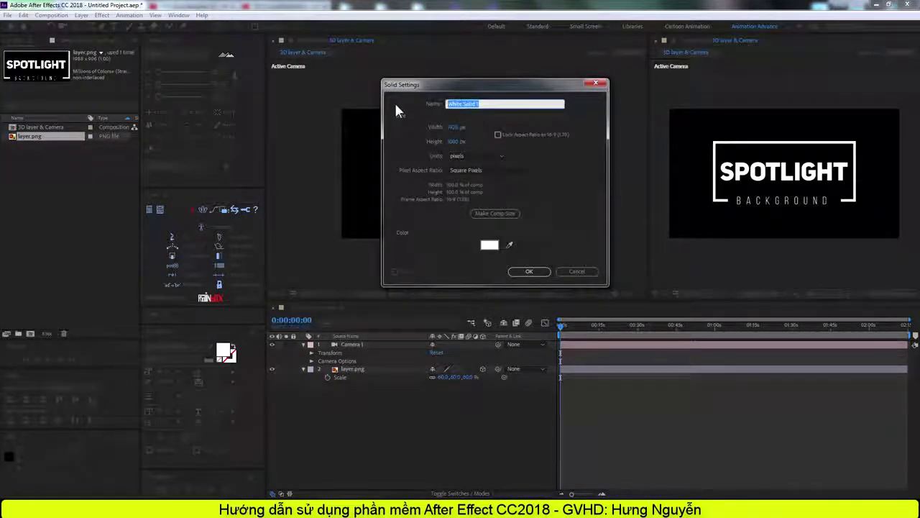
pyautogui.write('Grid')
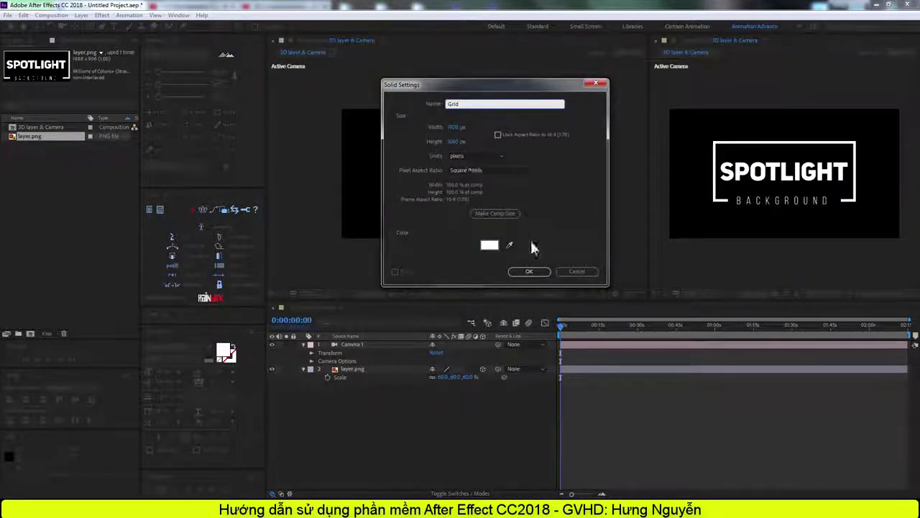
pyautogui.click(531, 272)
# - Apply the Grid effect with Width Slider sizing, width 97, border 5 and feather 4
pyautogui.rightClick(489, 135)
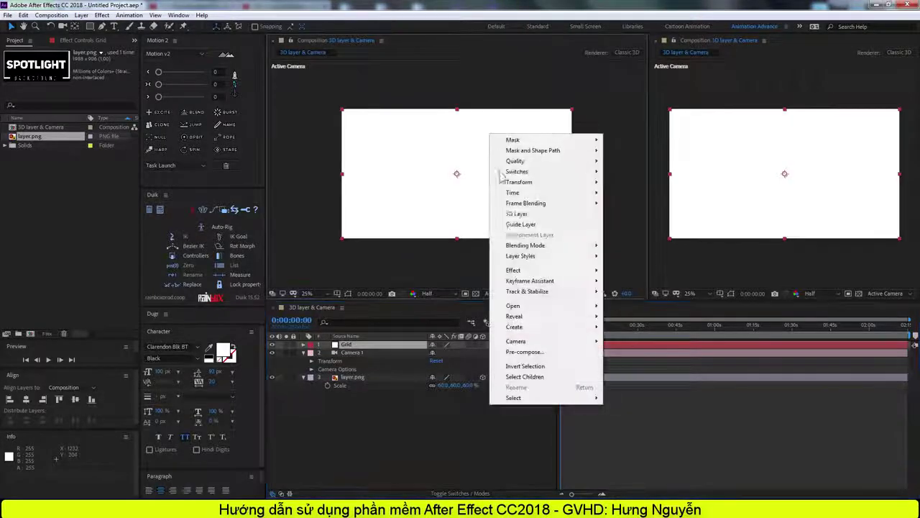
pyautogui.moveTo(516, 271)
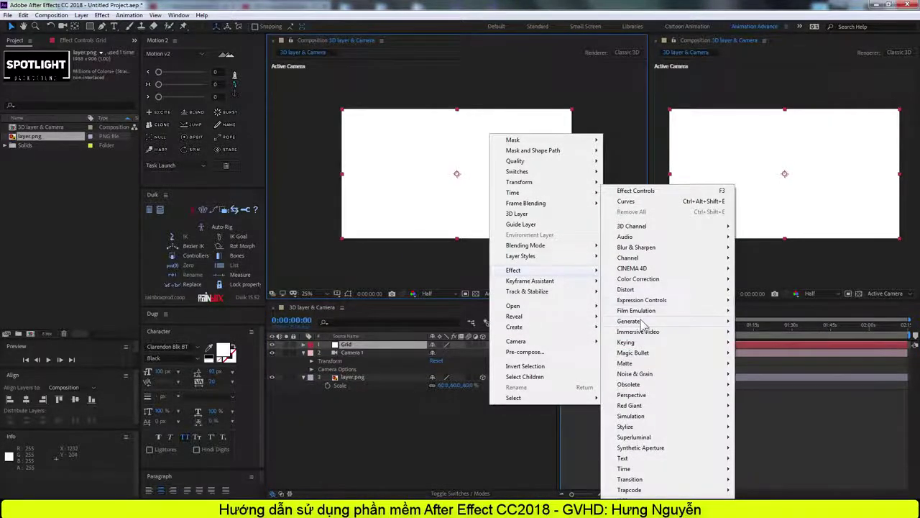
pyautogui.moveTo(642, 322)
pyautogui.click(754, 247)
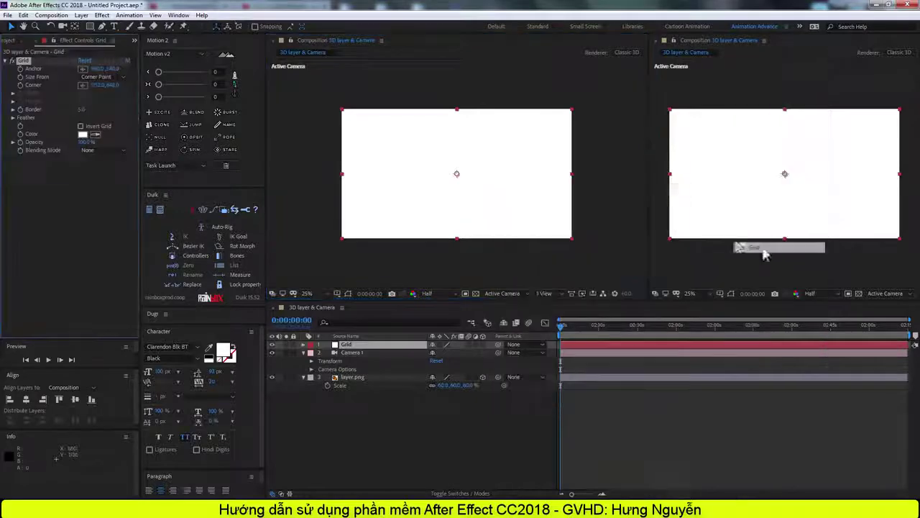
pyautogui.click(103, 77)
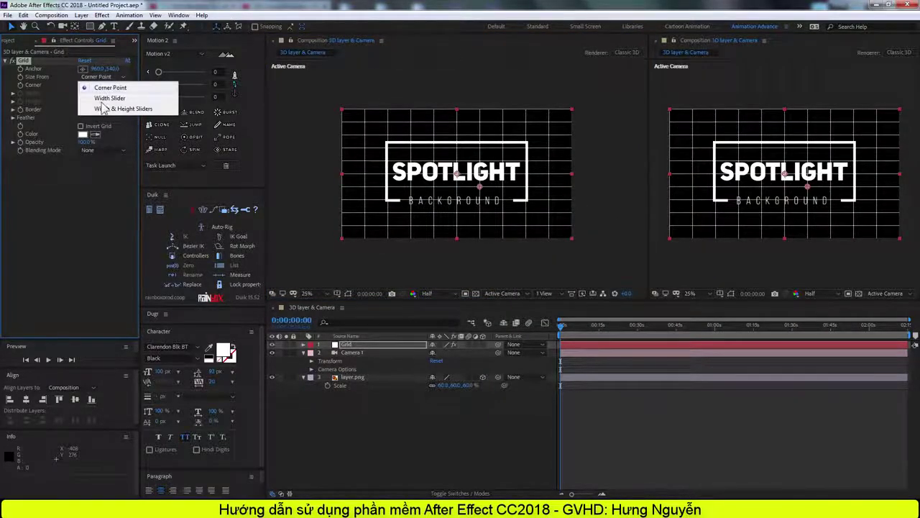
pyautogui.click(90, 99)
pyautogui.moveTo(50, 106); pyautogui.dragTo(70, 108)
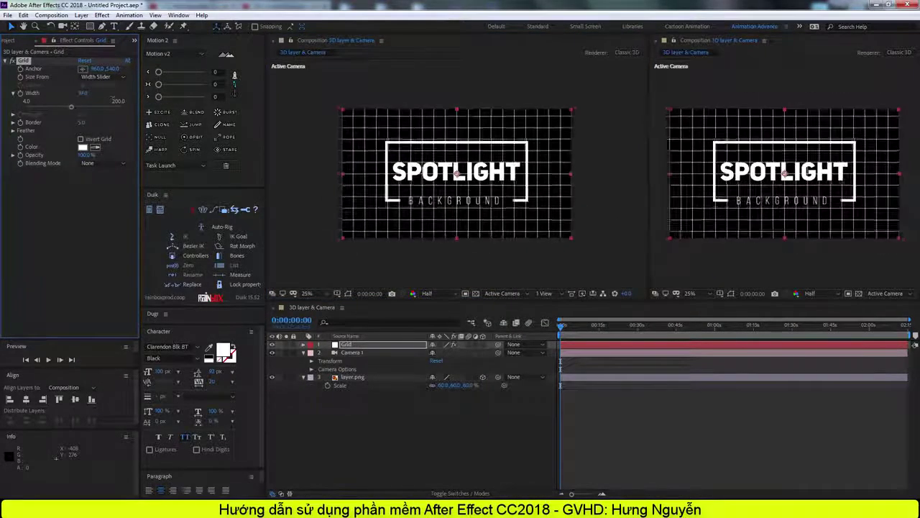
pyautogui.press('Return')
pyautogui.click(13, 130)
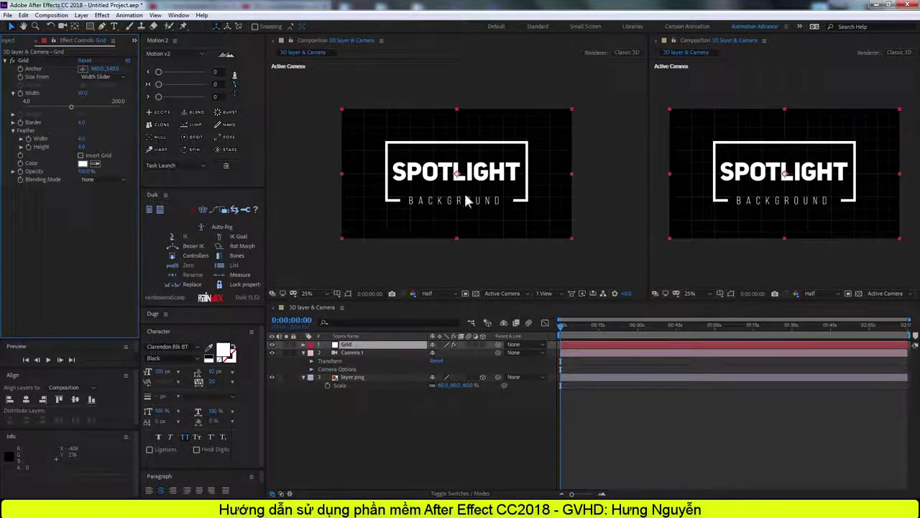
# - Move the Grid layer below Camera 1, collapse layer.png's Scale, and select the camera
pyautogui.click(590, 177)
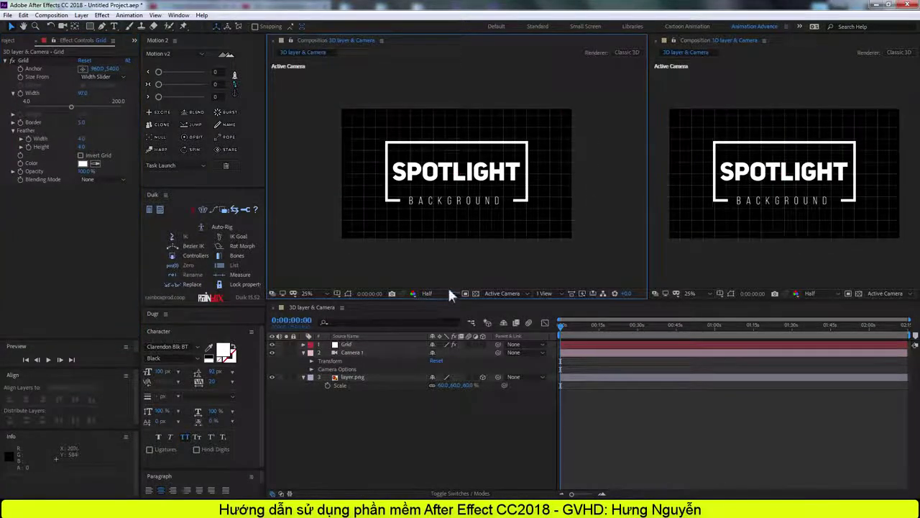
pyautogui.moveTo(346, 344); pyautogui.dragTo(346, 366)
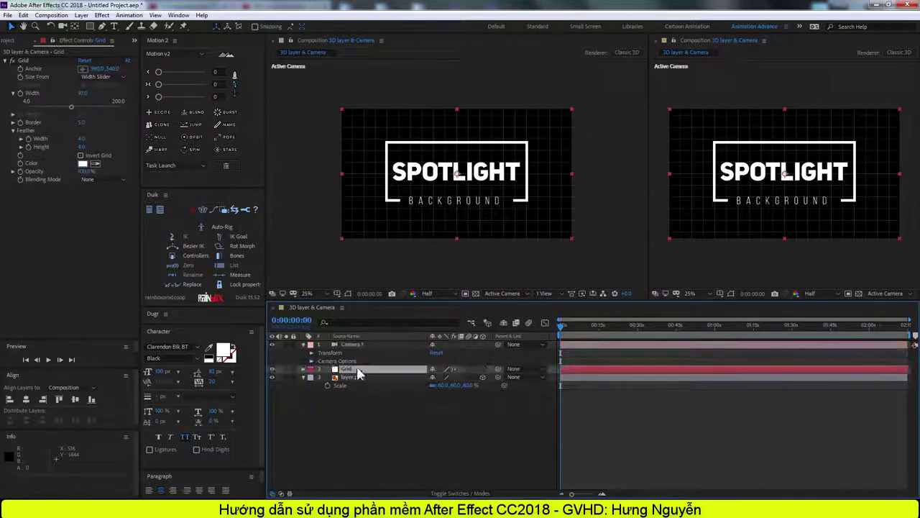
pyautogui.click(302, 377)
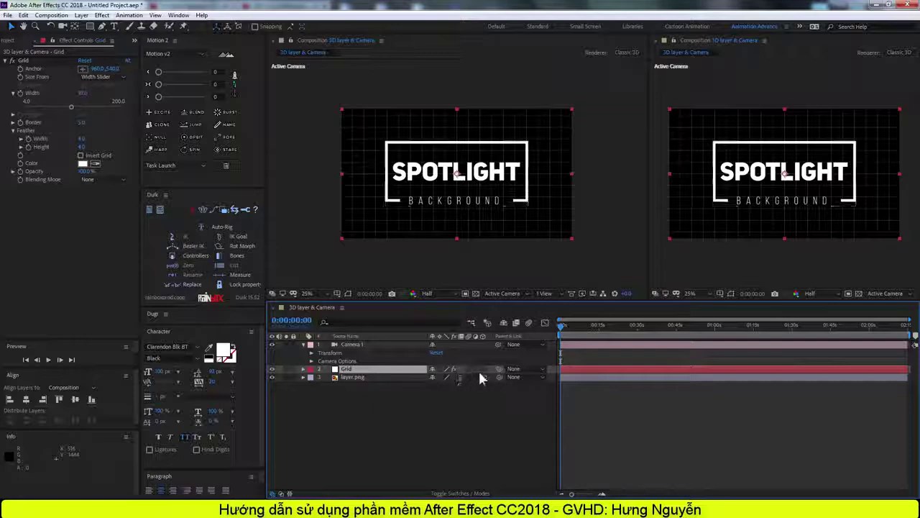
pyautogui.click(392, 344)
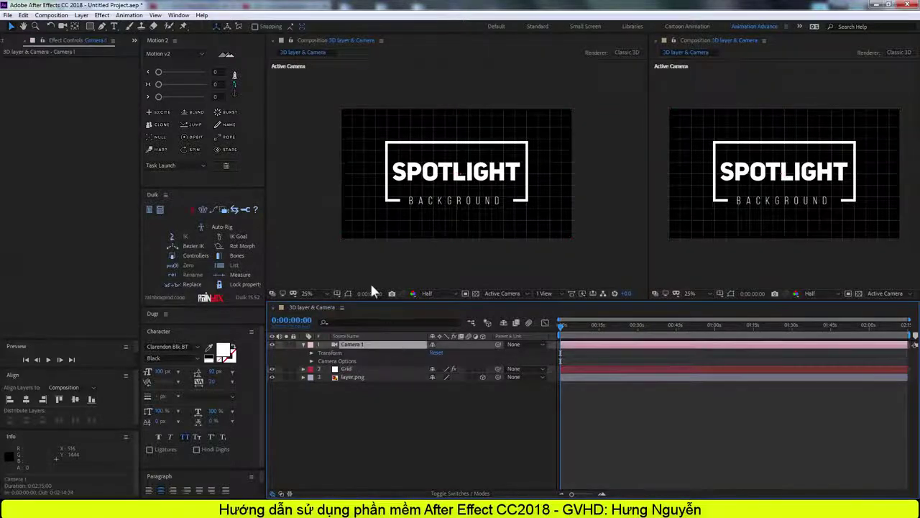
pyautogui.click(63, 26)
pyautogui.click(108, 26)
pyautogui.moveTo(474, 173)
pyautogui.mouseDown()
pyautogui.moveTo(415, 172)
pyautogui.moveTo(483, 370)
pyautogui.mouseUp()
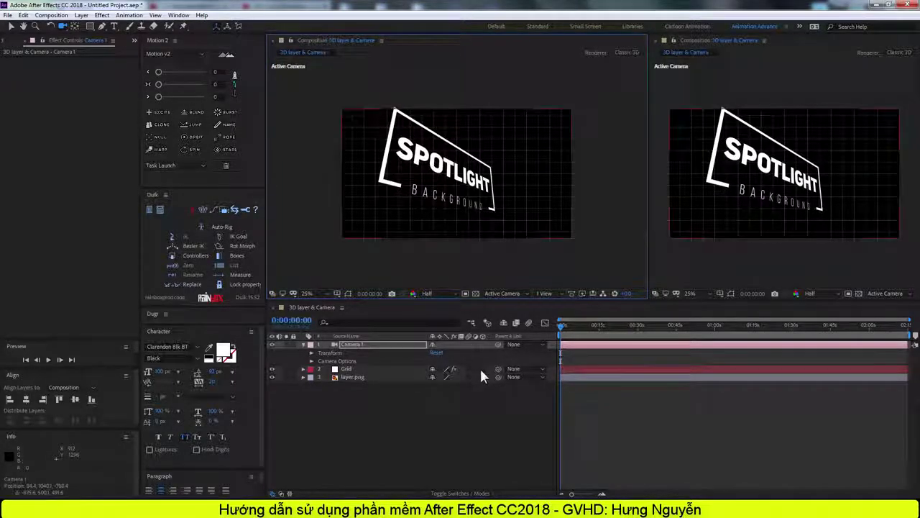
pyautogui.click(437, 352)
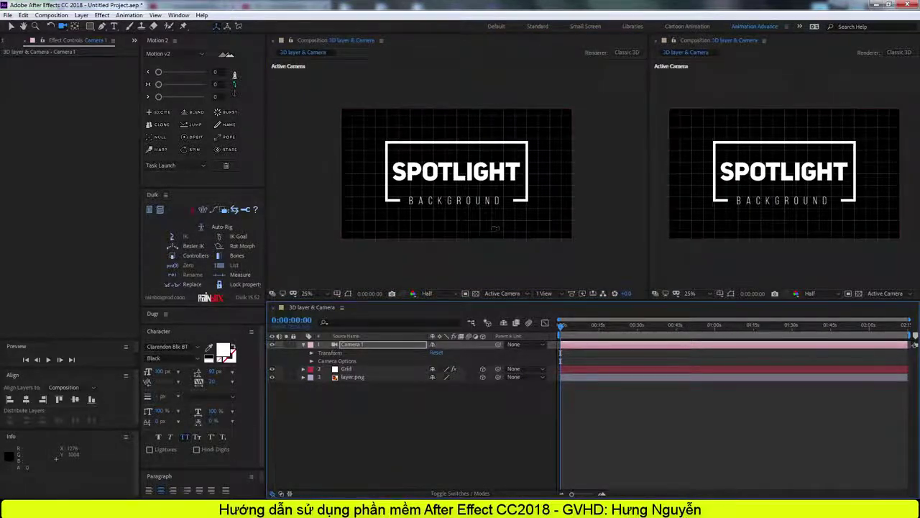
pyautogui.moveTo(489, 245)
pyautogui.mouseDown()
pyautogui.moveTo(510, 225)
pyautogui.moveTo(486, 224)
pyautogui.moveTo(498, 214)
pyautogui.moveTo(491, 231)
pyautogui.mouseUp()
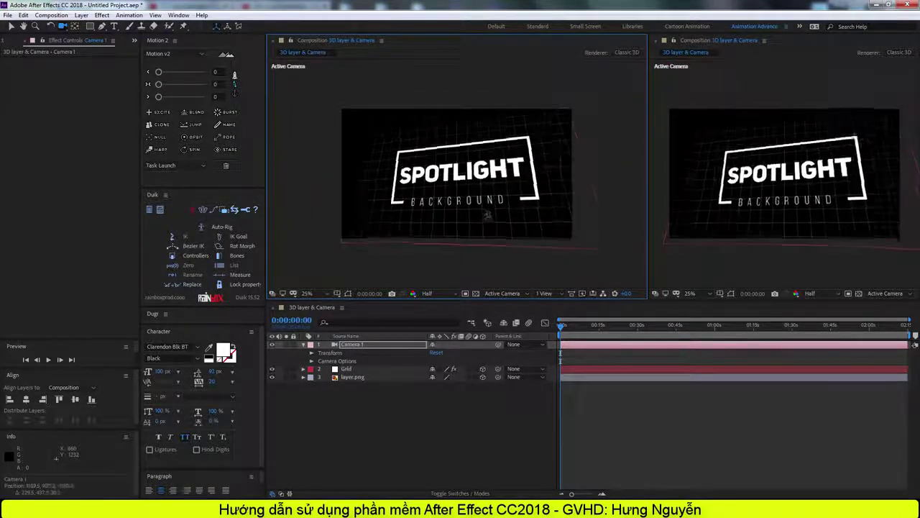
pyautogui.hotkey('ctrl', 'z')
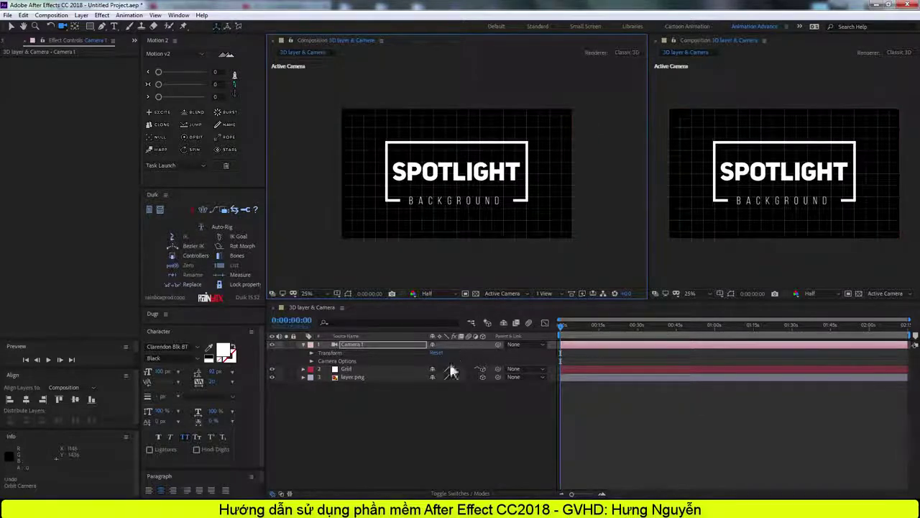
# - Reveal the Position properties of layer.png and the Grid layer
pyautogui.click(501, 295)
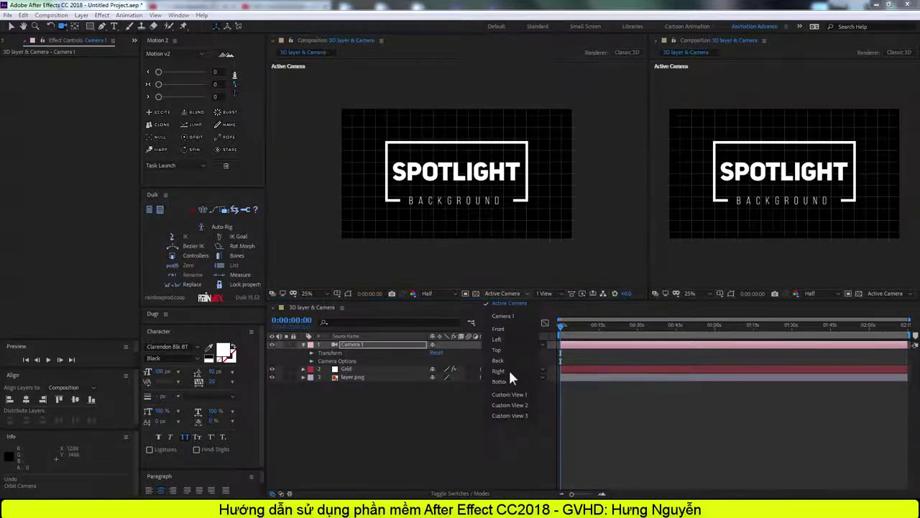
pyautogui.click(511, 390)
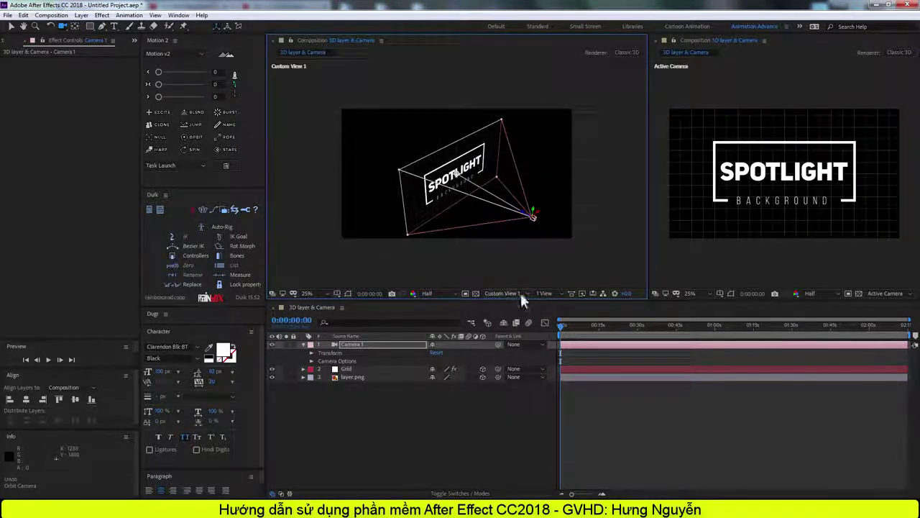
pyautogui.click(384, 369)
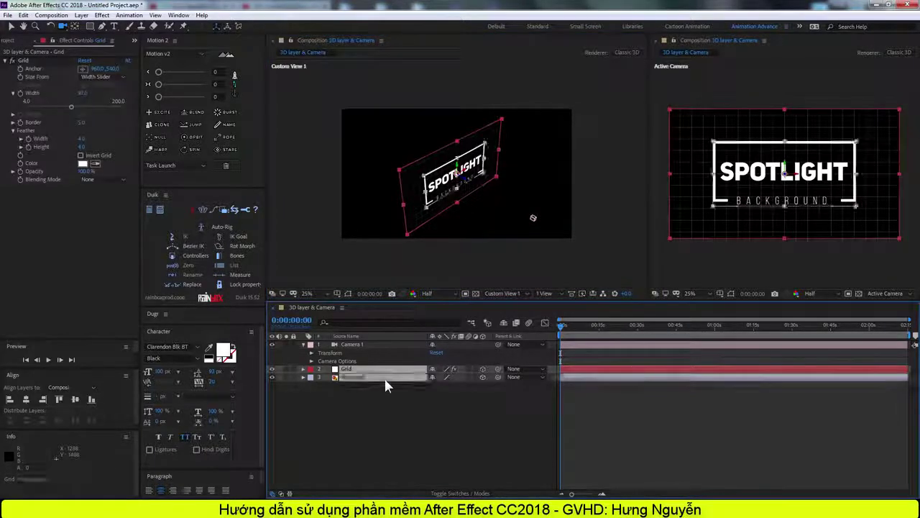
pyautogui.click(384, 390)
pyautogui.click(354, 378)
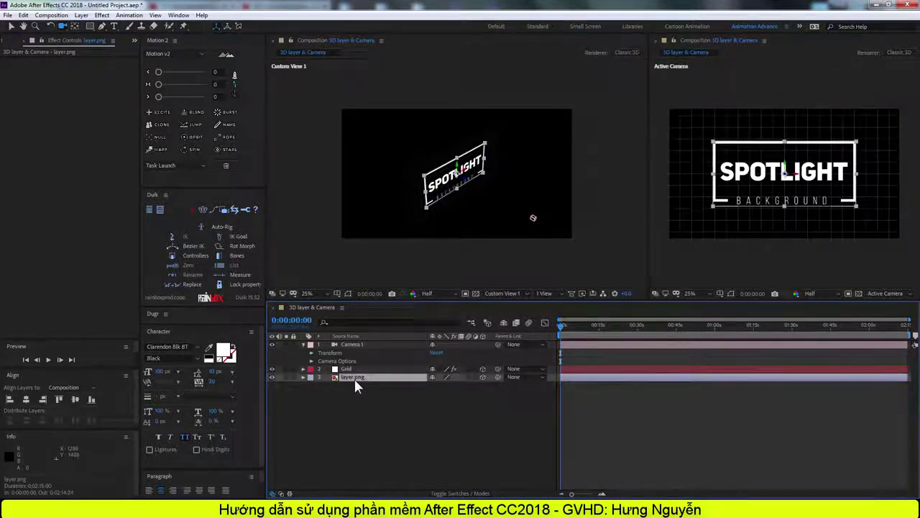
pyautogui.press('p')
pyautogui.click(356, 369)
pyautogui.press('p')
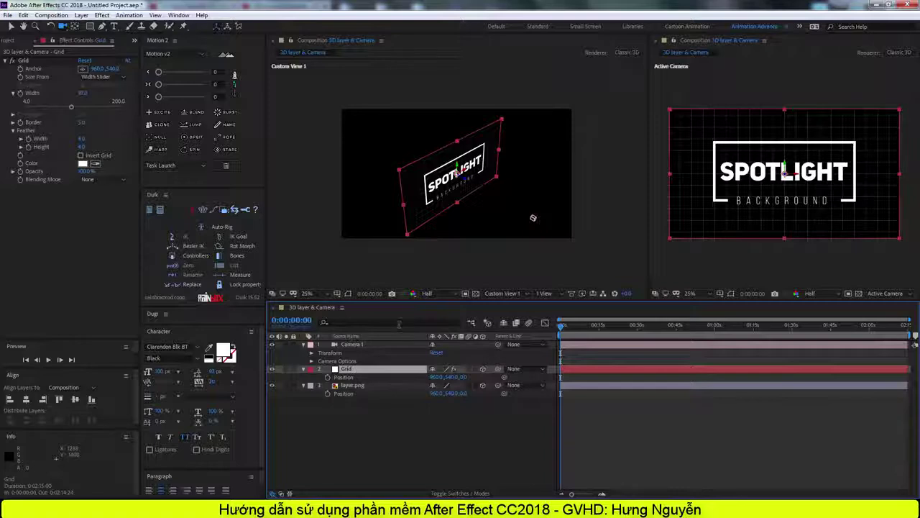
# - In Top view, move layer.png toward the camera to Z -176, then return to Custom View 1
pyautogui.click(875, 295)
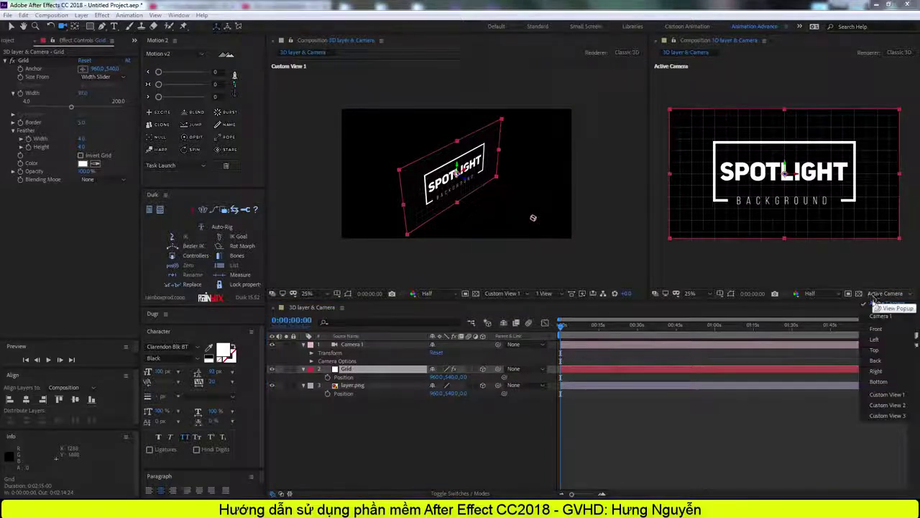
pyautogui.click(624, 338)
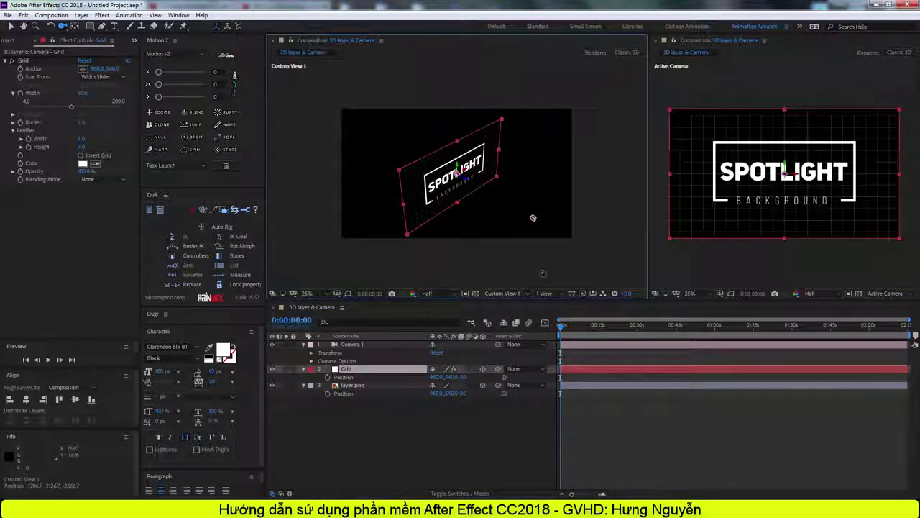
pyautogui.click(514, 295)
pyautogui.click(512, 344)
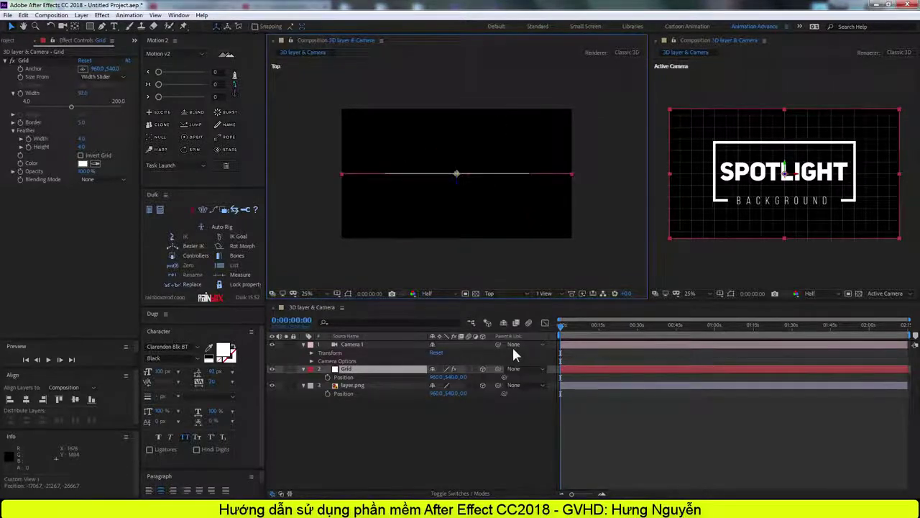
pyautogui.click(370, 385)
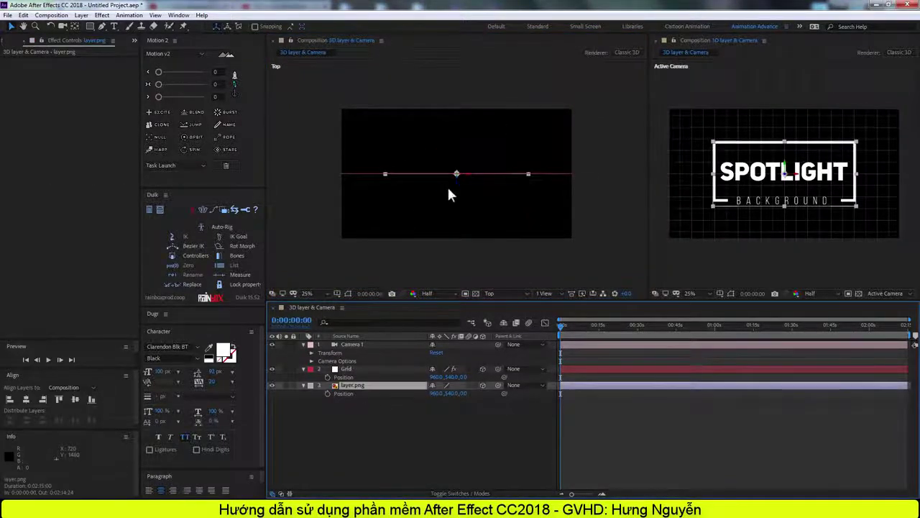
pyautogui.moveTo(462, 191); pyautogui.dragTo(454, 208)
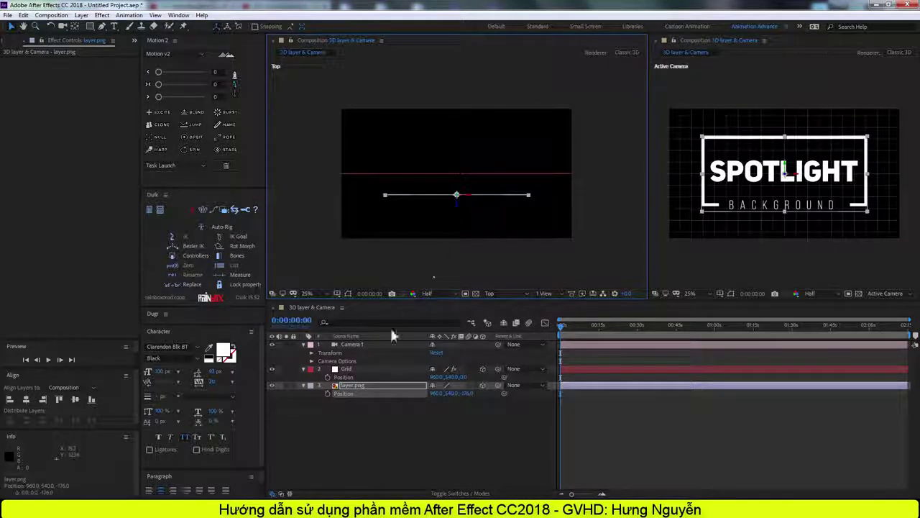
pyautogui.click(384, 347)
pyautogui.press(',')
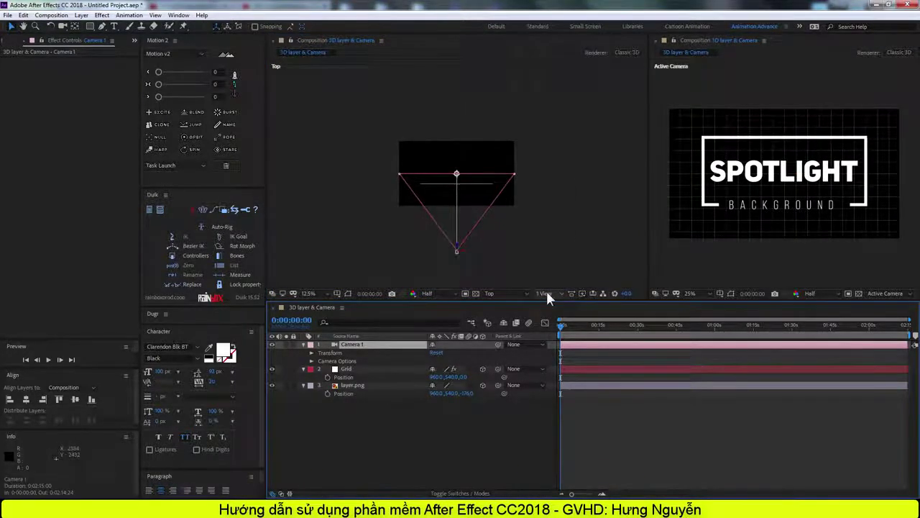
pyautogui.click(491, 293)
pyautogui.click(504, 391)
# - Push the Grid solid back to Z 1047 and scale it up to 139%
pyautogui.press('.')
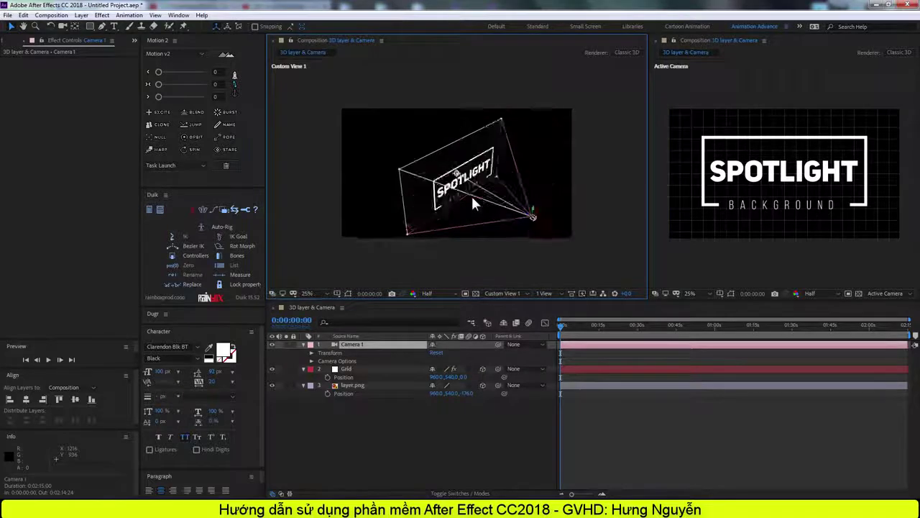
pyautogui.click(371, 370)
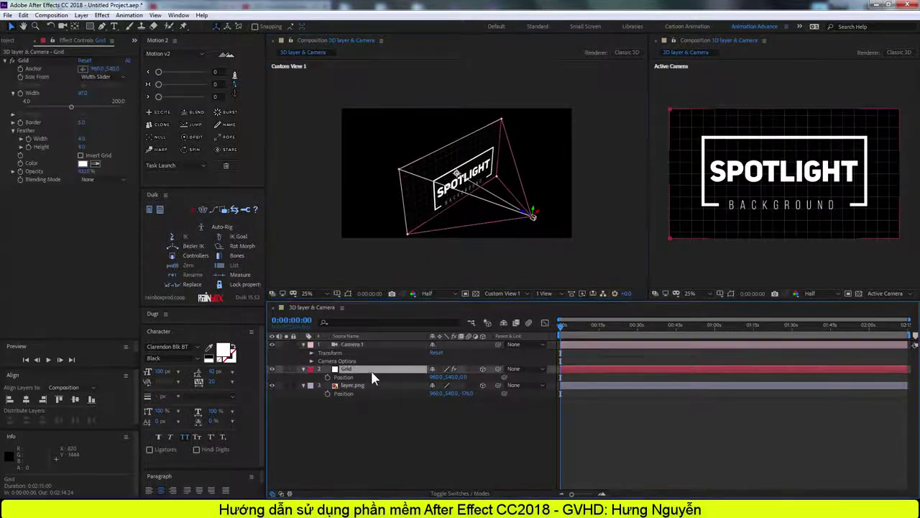
pyautogui.moveTo(457, 171); pyautogui.dragTo(422, 287)
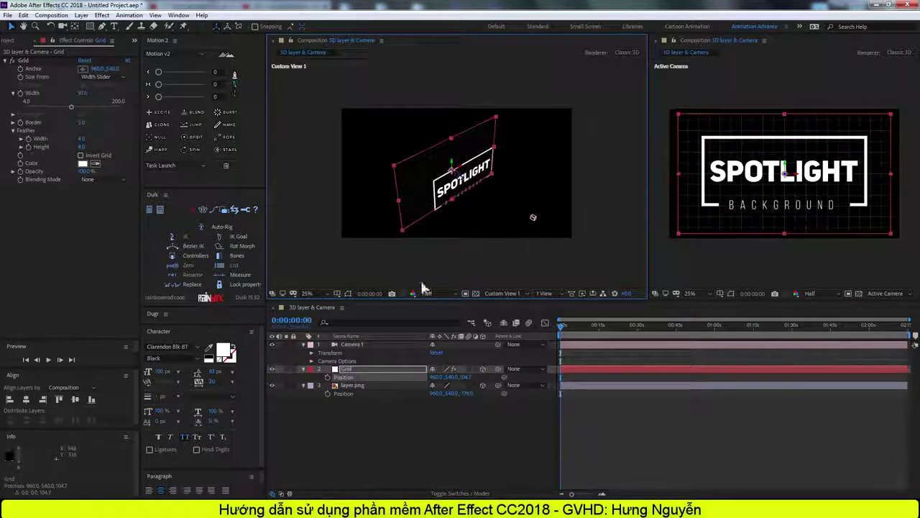
pyautogui.hotkey('shift', 's')
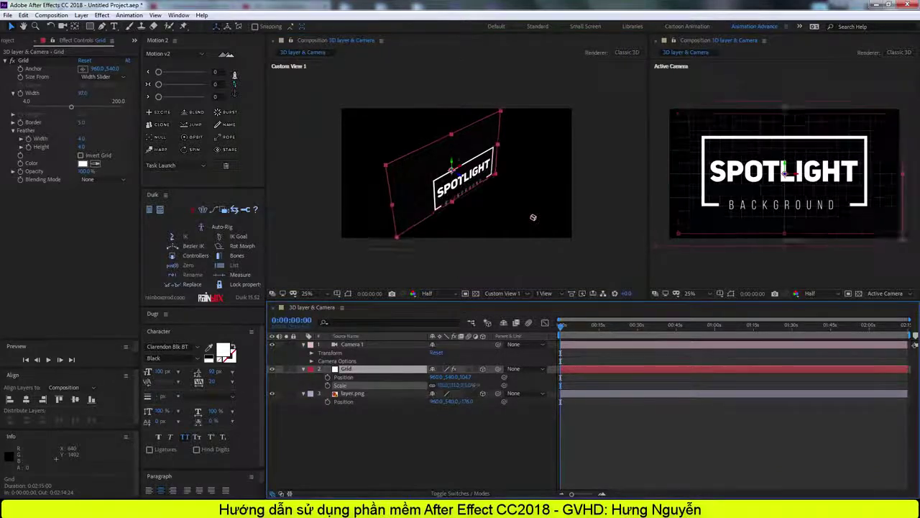
pyautogui.moveTo(440, 385); pyautogui.dragTo(489, 386)
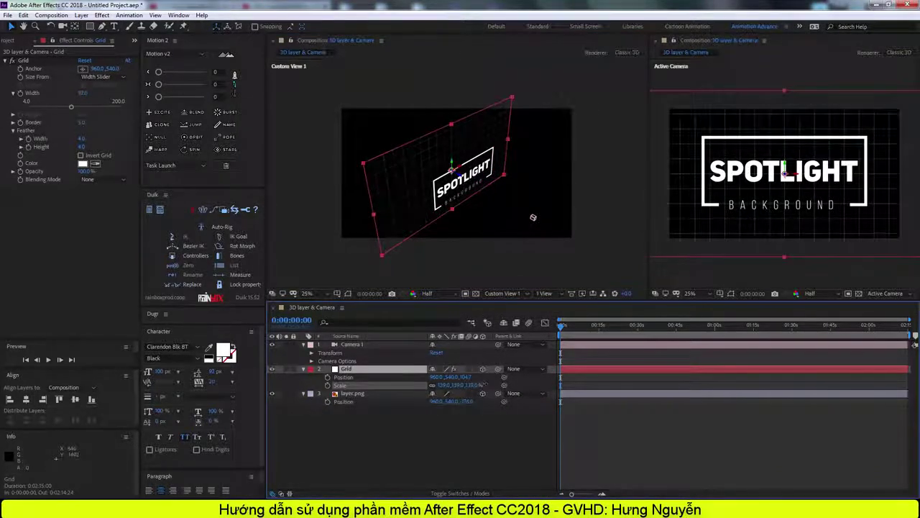
pyautogui.click(410, 424)
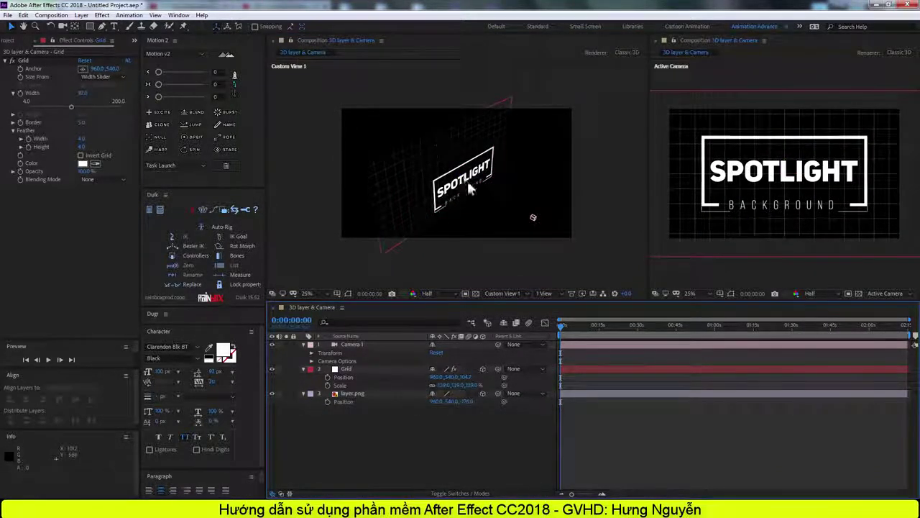
# - Select Camera 1 and orbit Custom View 1 to inspect the layer depths
pyautogui.click(533, 217)
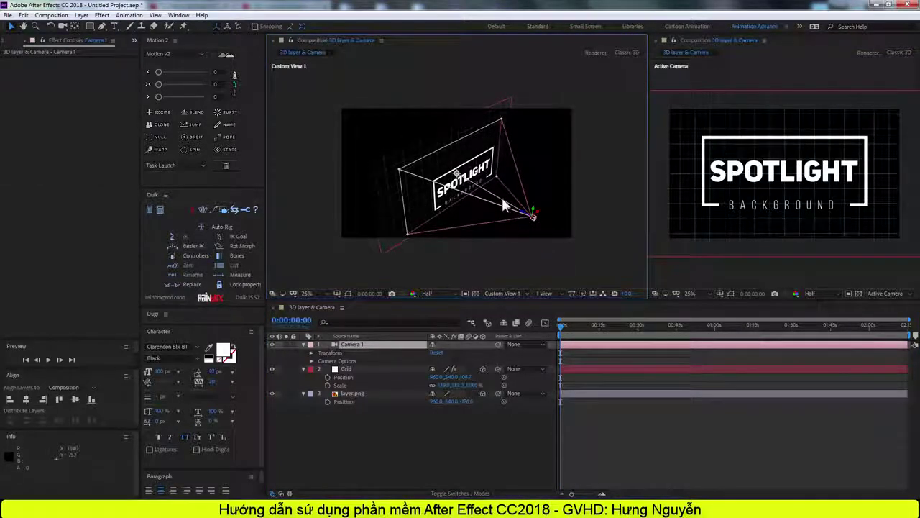
pyautogui.click(62, 26)
pyautogui.moveTo(403, 172)
pyautogui.mouseDown()
pyautogui.moveTo(454, 174)
pyautogui.moveTo(530, 120)
pyautogui.moveTo(389, 209)
pyautogui.moveTo(541, 206)
pyautogui.mouseUp()
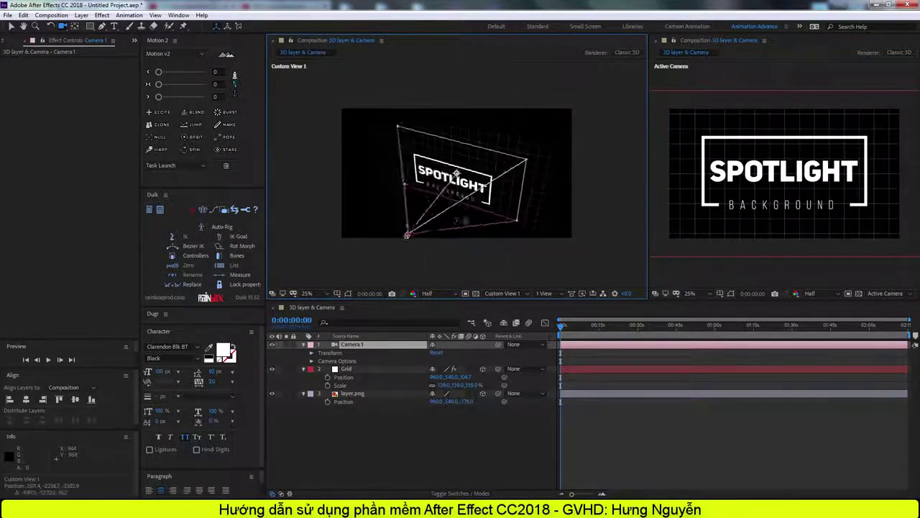
pyautogui.click(437, 353)
# - Switch the left viewer back to the Active Camera view
pyautogui.click(502, 293)
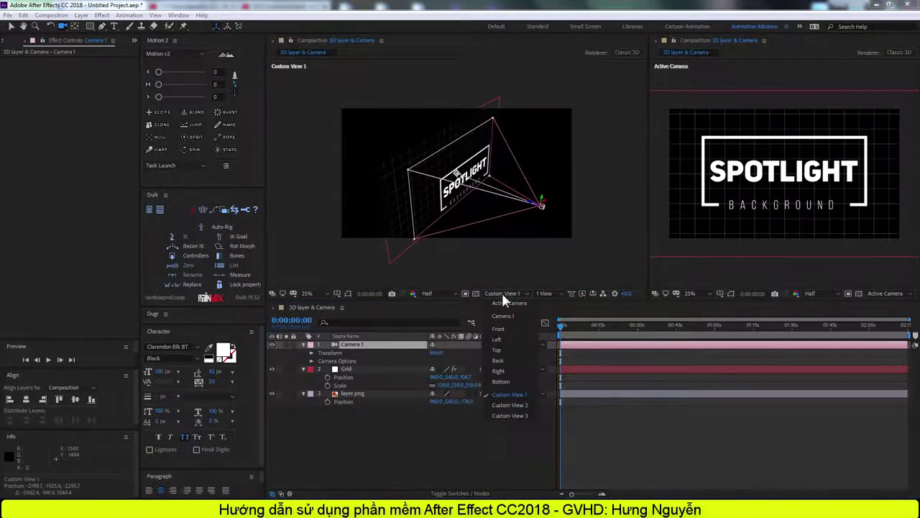
pyautogui.click(504, 332)
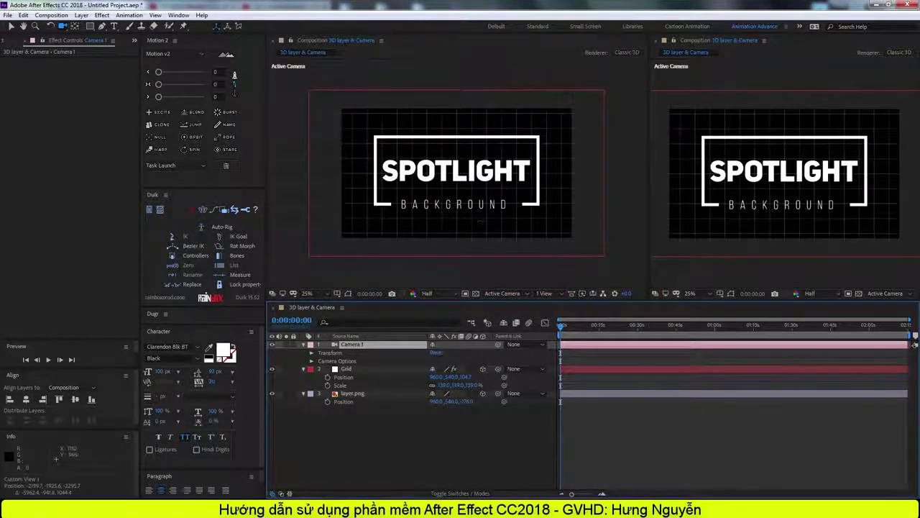
pyautogui.moveTo(480, 223); pyautogui.dragTo(477, 219)
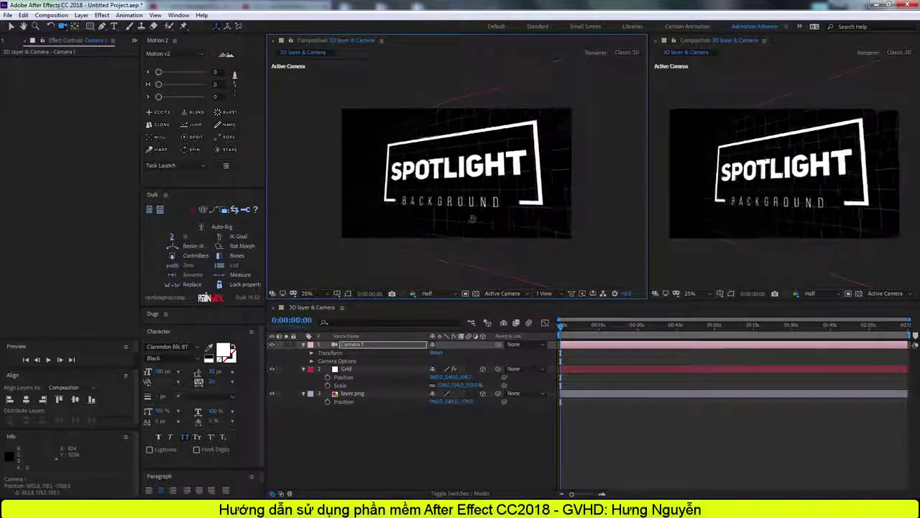
pyautogui.hotkey('ctrl', 'z')
pyautogui.hotkey('ctrl', 'z')
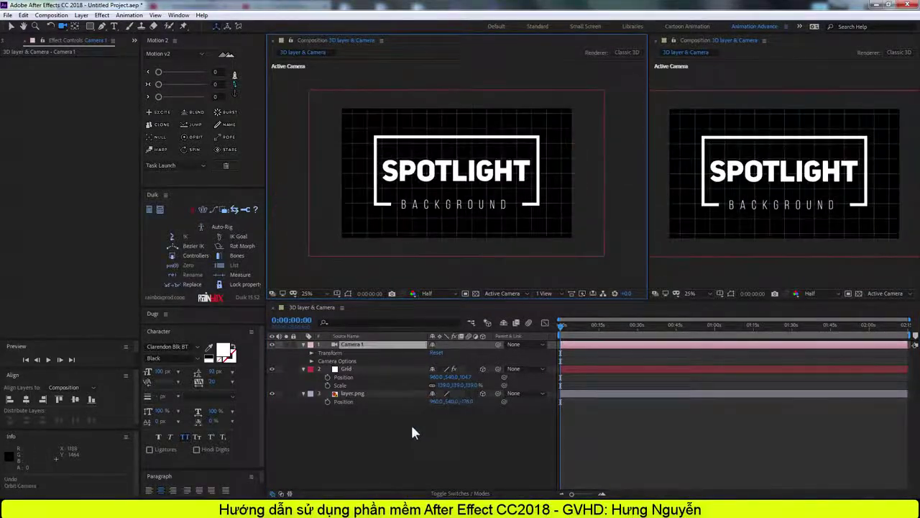
# - Turn Depth of Field on in Camera 1's Camera Options
pyautogui.click(350, 344)
pyautogui.click(312, 360)
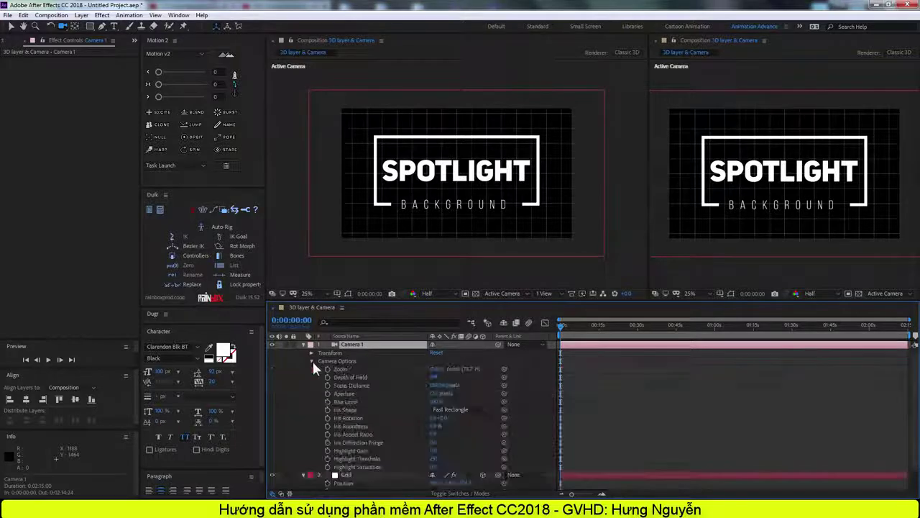
pyautogui.click(432, 377)
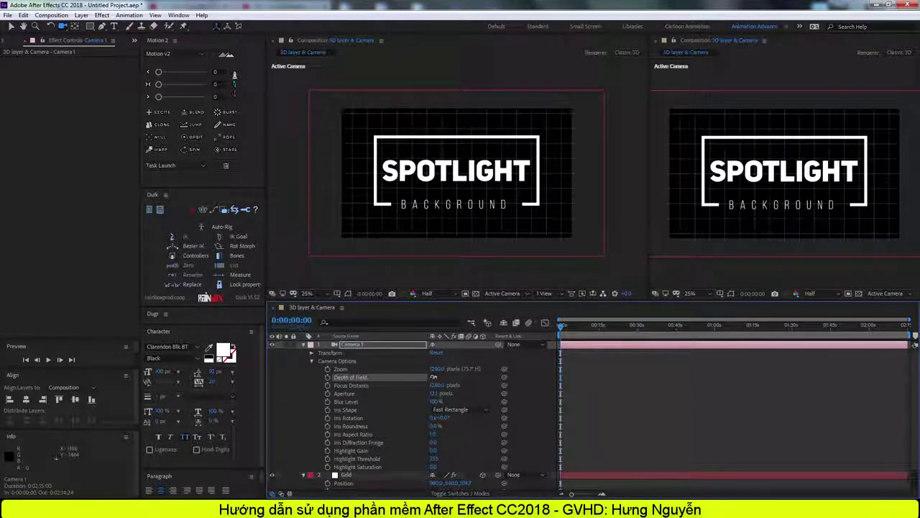
pyautogui.click(436, 370)
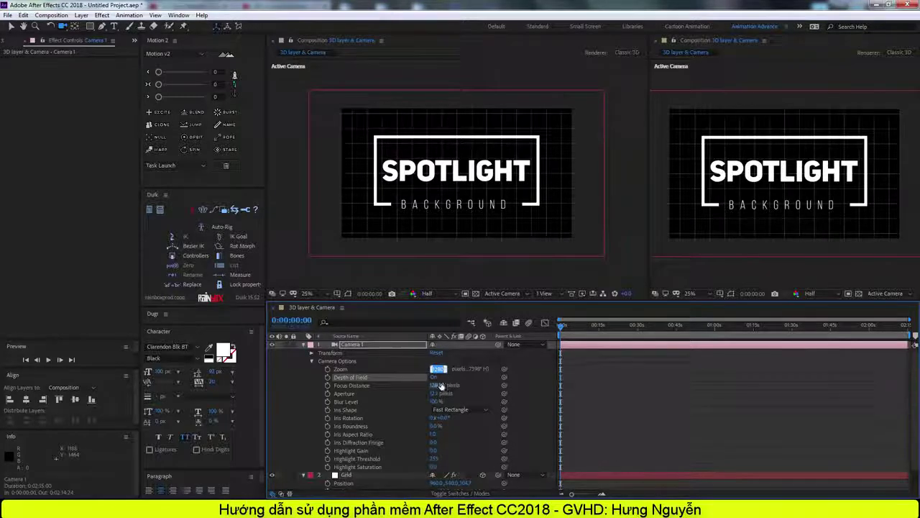
# - Set Camera 1's Aperture to 200 pixels
pyautogui.press('Tab')
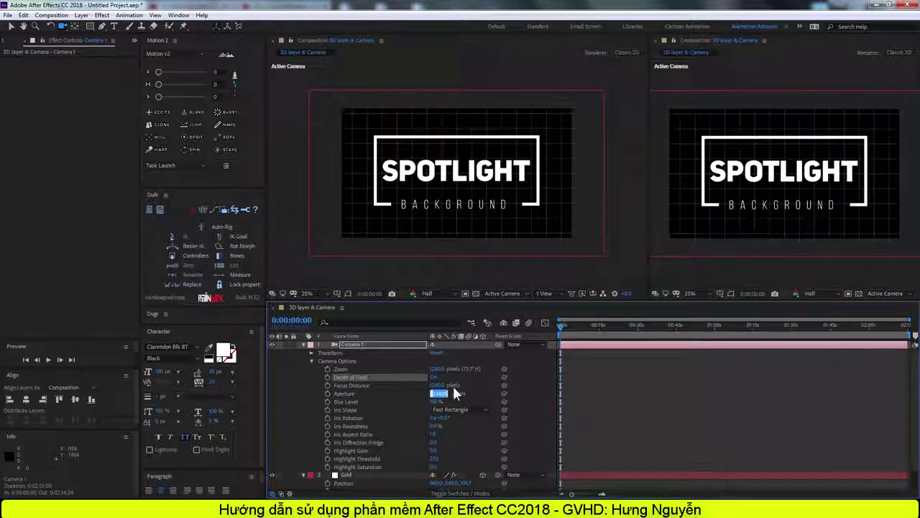
pyautogui.write('0')
pyautogui.press('Return')
pyautogui.click(436, 394)
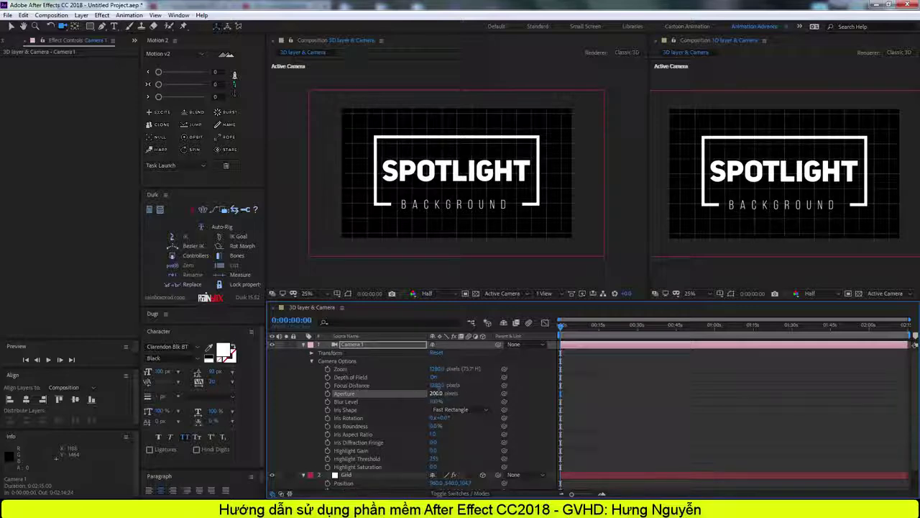
pyautogui.press('Return')
# - Set Focus Distance to 701 pixels, checking it in Custom View 1 before returning to Active Camera
pyautogui.click(514, 292)
pyautogui.click(519, 393)
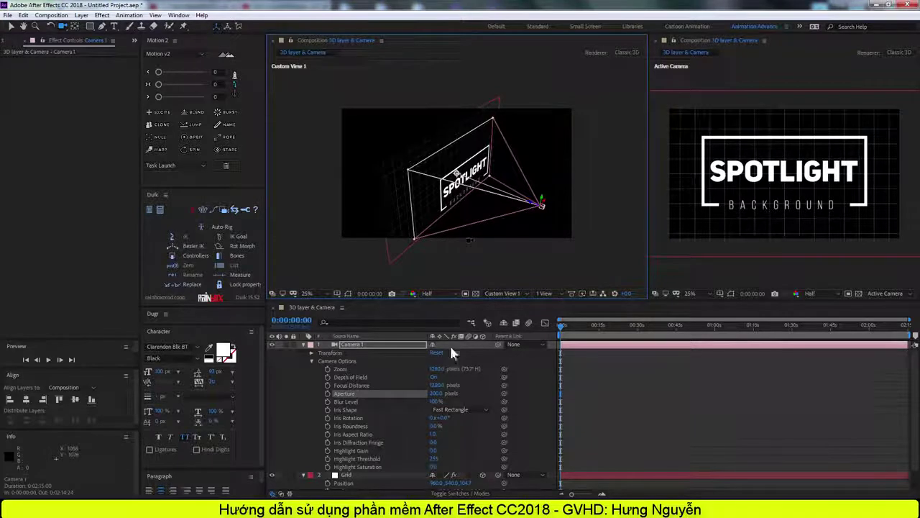
pyautogui.moveTo(436, 387)
pyautogui.mouseDown()
pyautogui.moveTo(474, 386)
pyautogui.moveTo(403, 384)
pyautogui.moveTo(437, 389)
pyautogui.mouseUp()
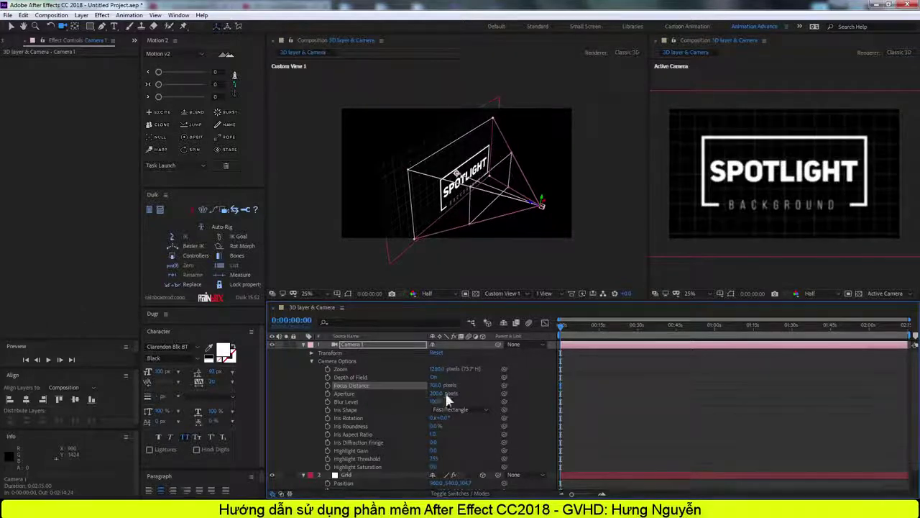
pyautogui.click(502, 302)
pyautogui.click(507, 322)
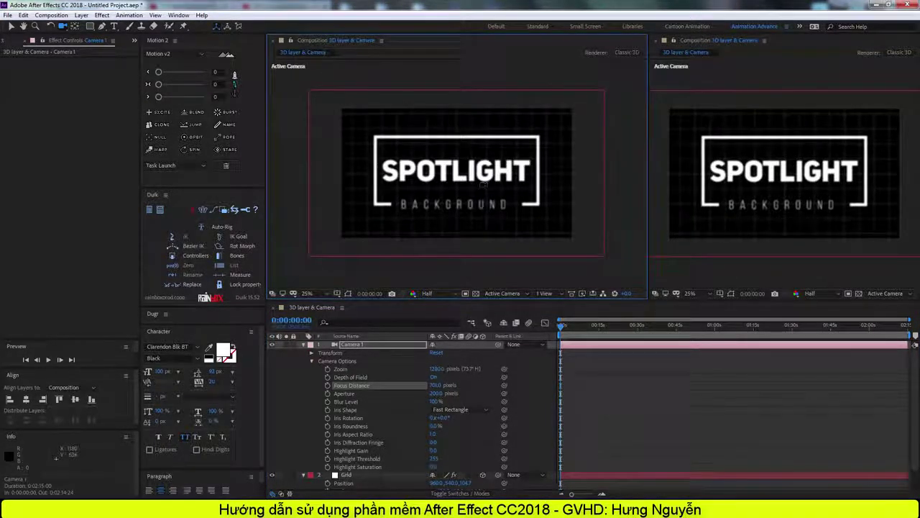
# - Fit and resize the left viewer, and show Custom View 1 in the right viewer
pyautogui.click(307, 294)
pyautogui.click(314, 299)
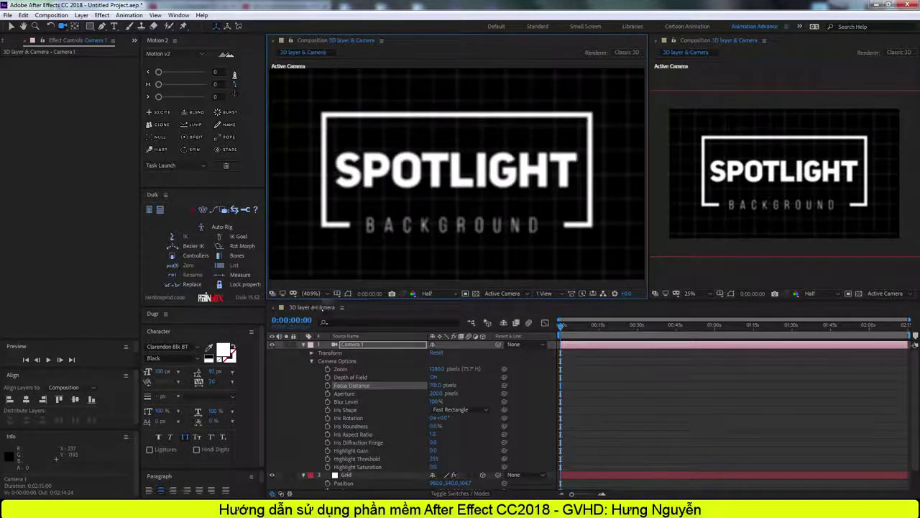
pyautogui.moveTo(648, 180); pyautogui.dragTo(698, 179)
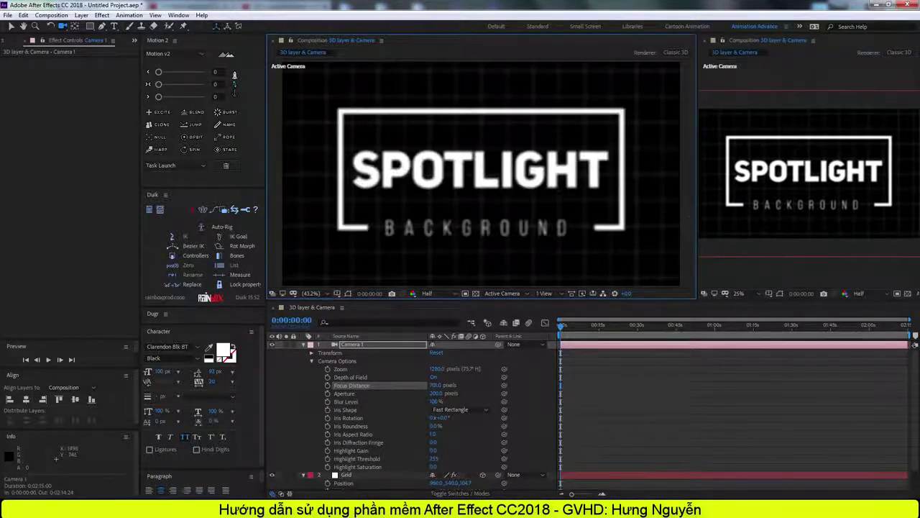
pyautogui.moveTo(435, 386); pyautogui.dragTo(460, 385)
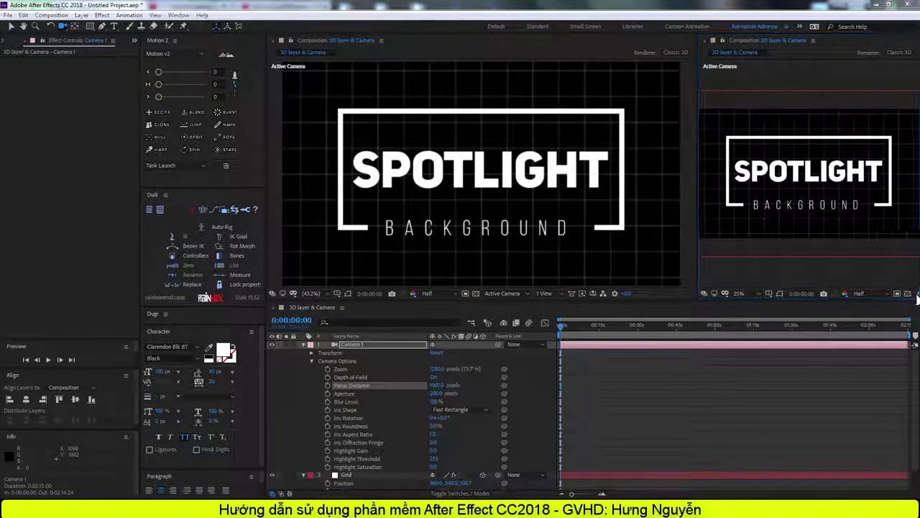
pyautogui.click(687, 155)
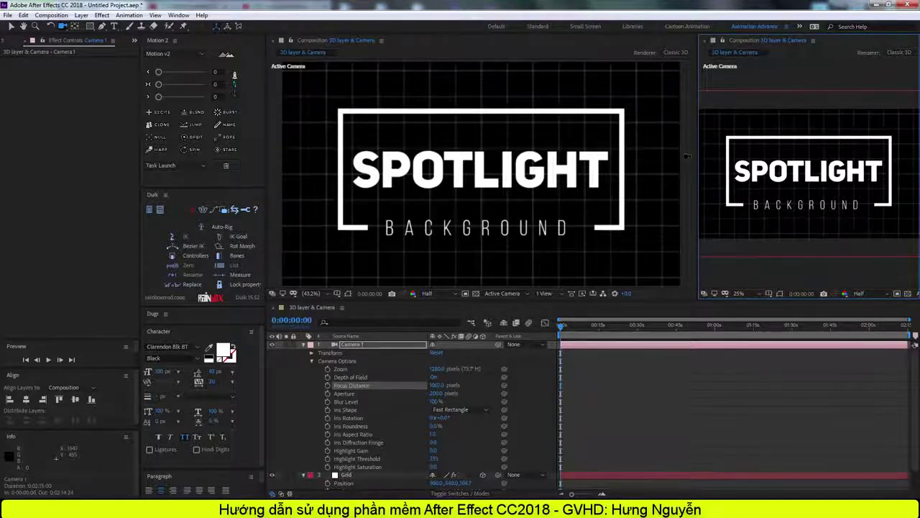
pyautogui.moveTo(697, 151); pyautogui.dragTo(640, 151)
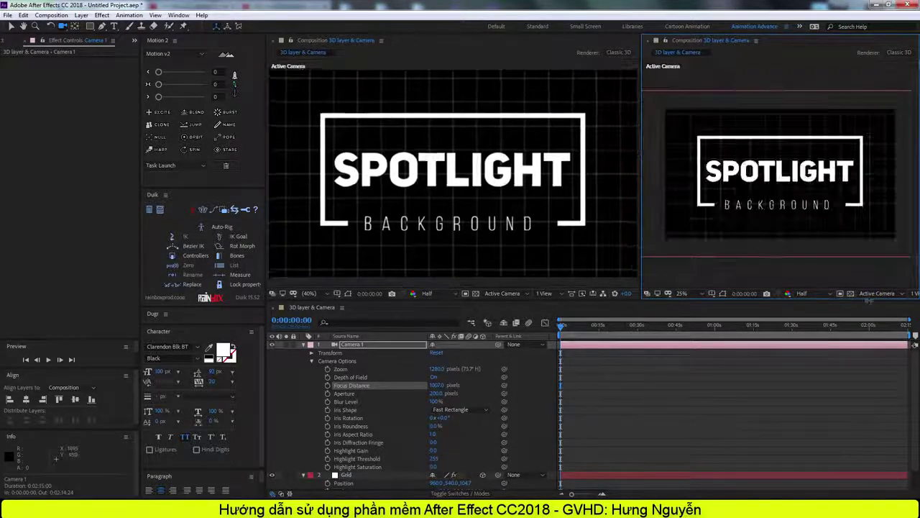
pyautogui.click(874, 294)
pyautogui.click(877, 393)
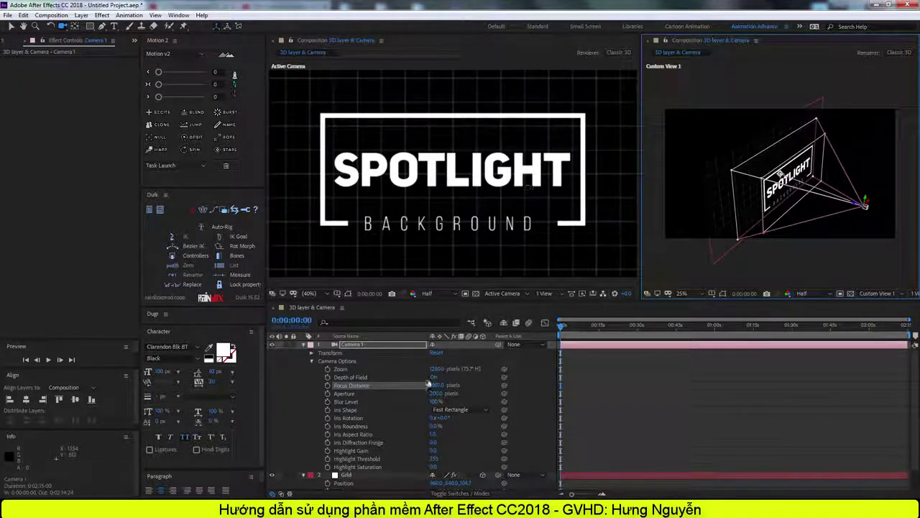
# - Set Focus Distance to 1280 and Aperture to 0, then orbit to angle the SPOTLIGHT frame
pyautogui.moveTo(436, 385)
pyautogui.mouseDown()
pyautogui.moveTo(402, 385)
pyautogui.moveTo(504, 384)
pyautogui.mouseUp()
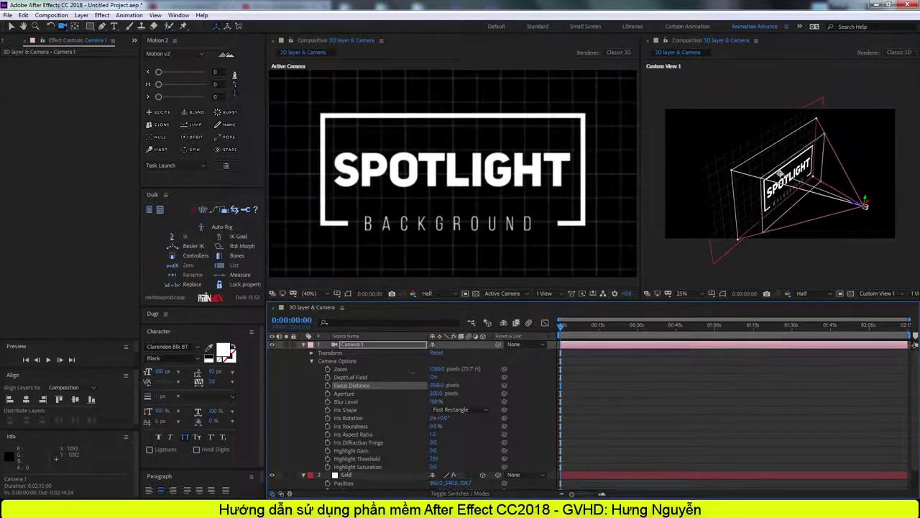
pyautogui.moveTo(591, 370); pyautogui.dragTo(604, 361)
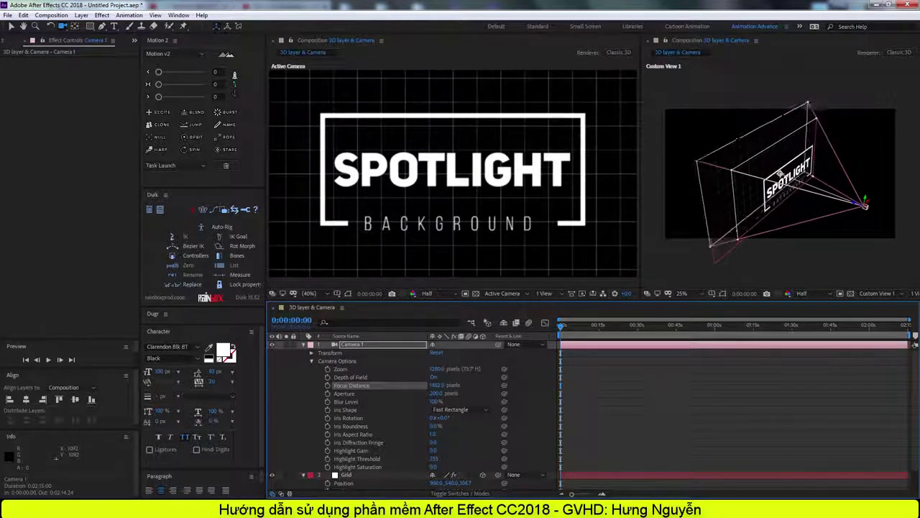
pyautogui.click(437, 385)
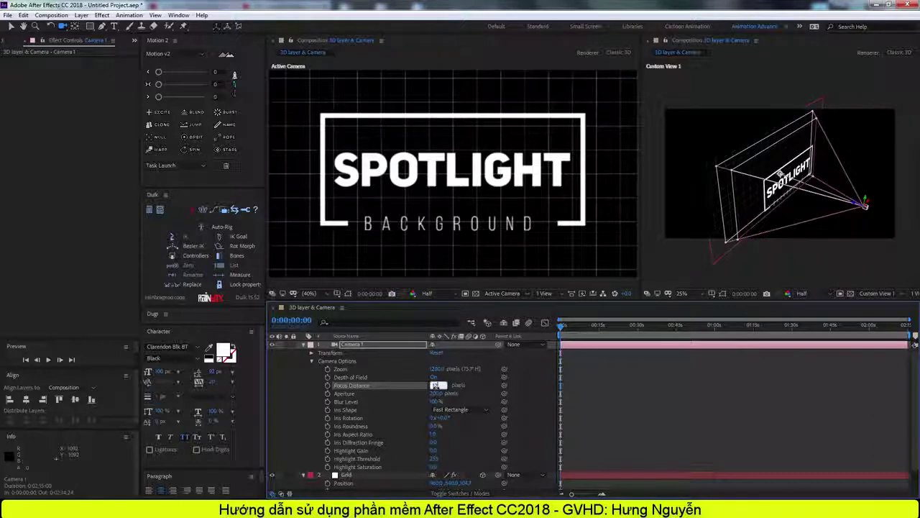
pyautogui.press('Return')
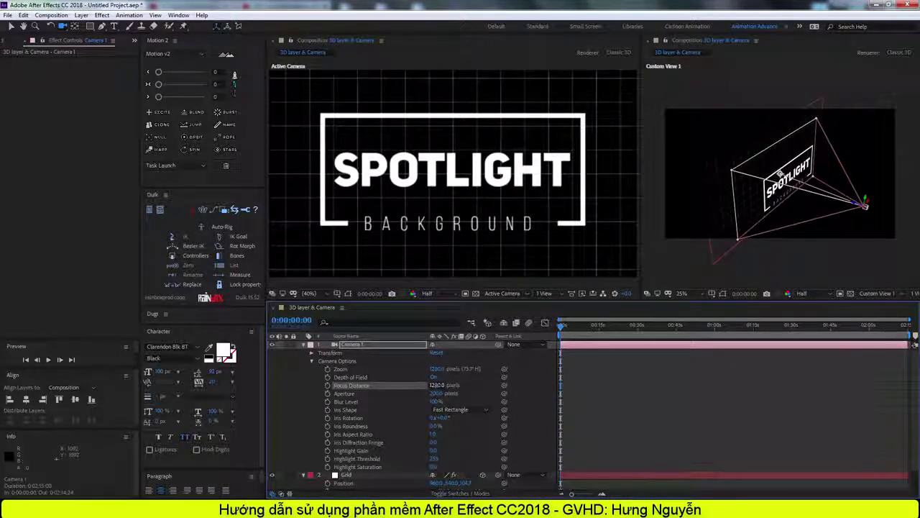
pyautogui.click(435, 393)
pyautogui.press('Return')
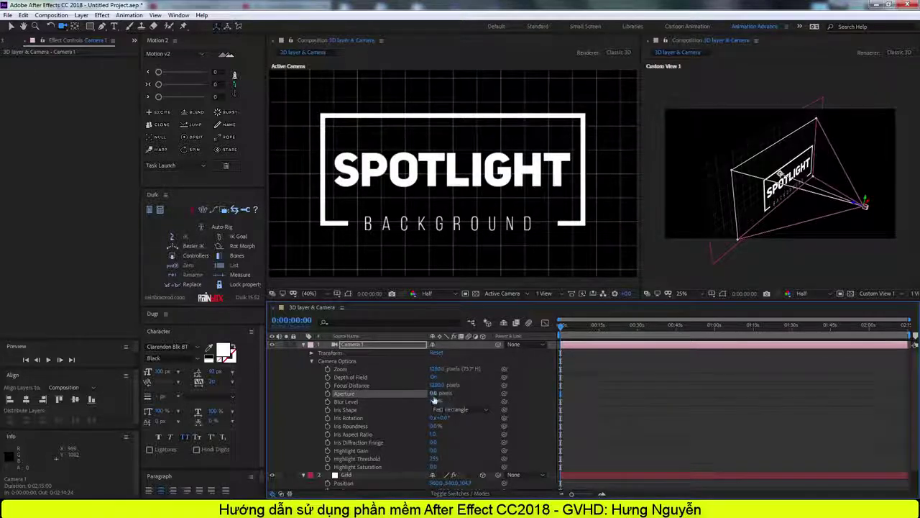
pyautogui.moveTo(496, 207)
pyautogui.mouseDown()
pyautogui.moveTo(476, 194)
pyautogui.moveTo(469, 202)
pyautogui.moveTo(433, 192)
pyautogui.moveTo(447, 197)
pyautogui.moveTo(442, 188)
pyautogui.mouseUp()
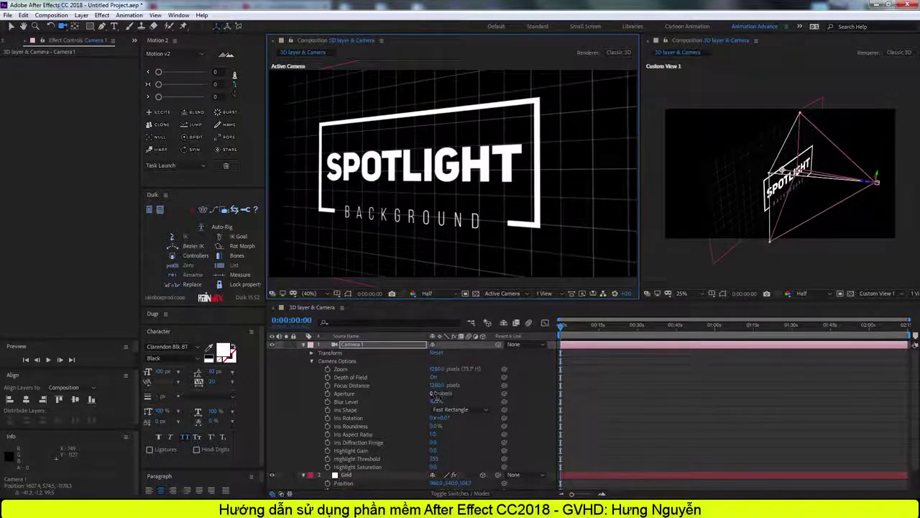
# - Test blur by raising Aperture to about 929 and pulling Focus Distance near 1050
pyautogui.moveTo(435, 395); pyautogui.dragTo(351, 369)
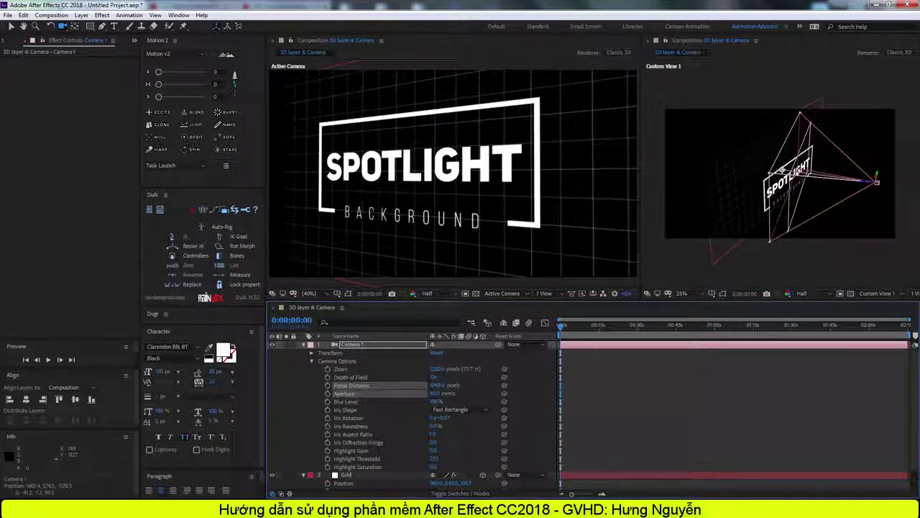
pyautogui.moveTo(435, 393)
pyautogui.mouseDown()
pyautogui.moveTo(827, 381)
pyautogui.moveTo(451, 396)
pyautogui.moveTo(388, 385)
pyautogui.moveTo(461, 385)
pyautogui.mouseUp()
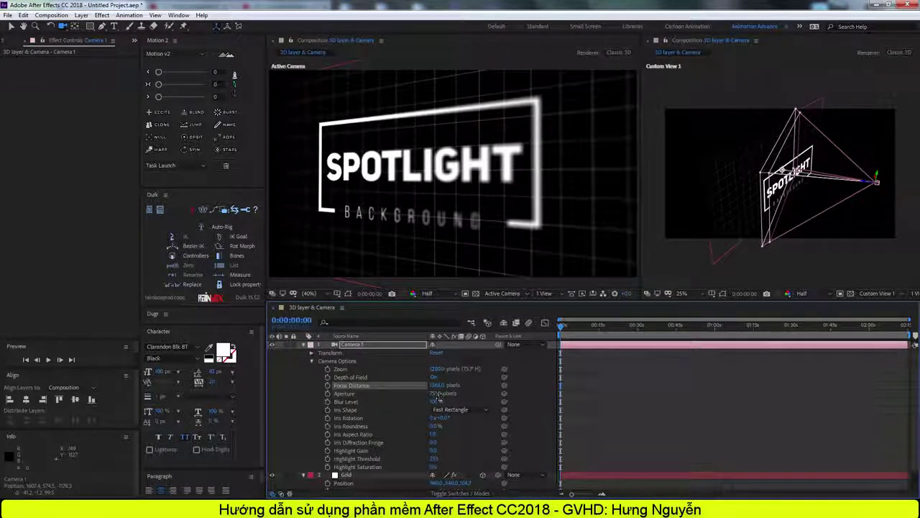
pyautogui.moveTo(437, 394); pyautogui.dragTo(434, 394)
pyautogui.moveTo(497, 394); pyautogui.dragTo(525, 394)
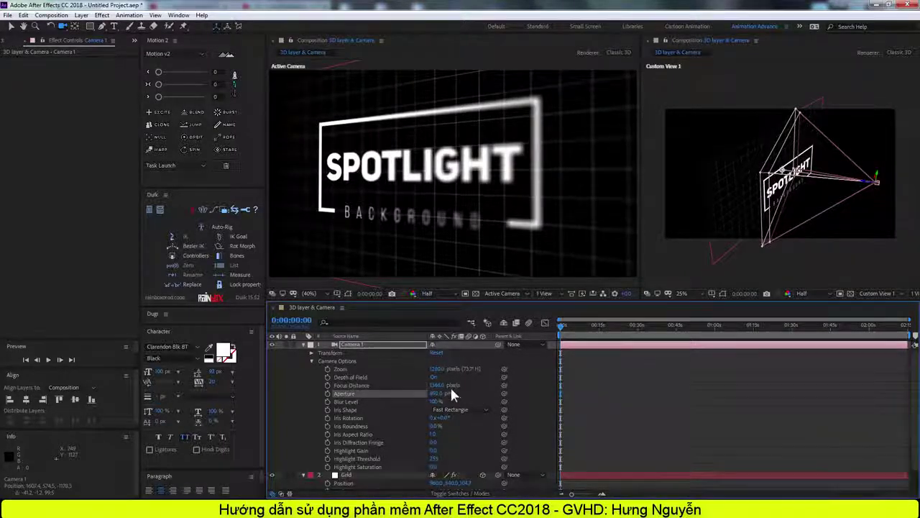
pyautogui.moveTo(440, 385); pyautogui.dragTo(430, 385)
pyautogui.moveTo(440, 385); pyautogui.dragTo(402, 384)
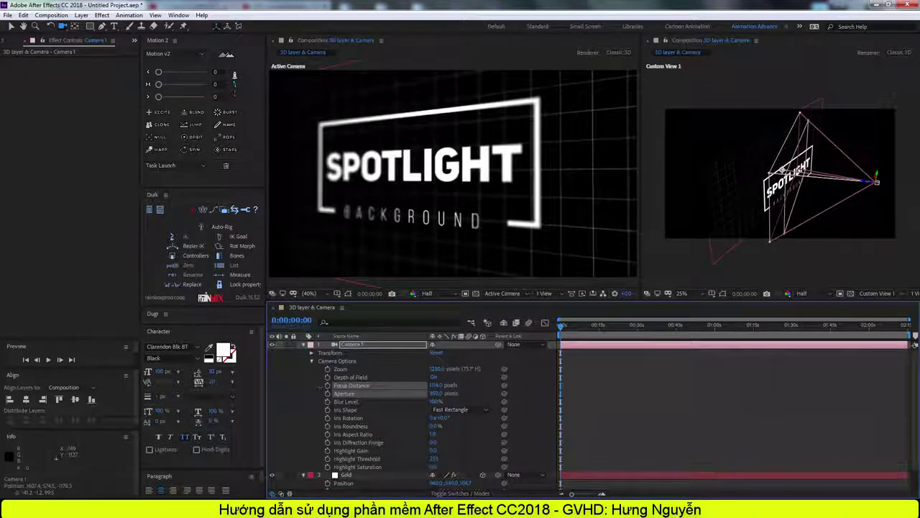
pyautogui.moveTo(440, 385); pyautogui.dragTo(424, 385)
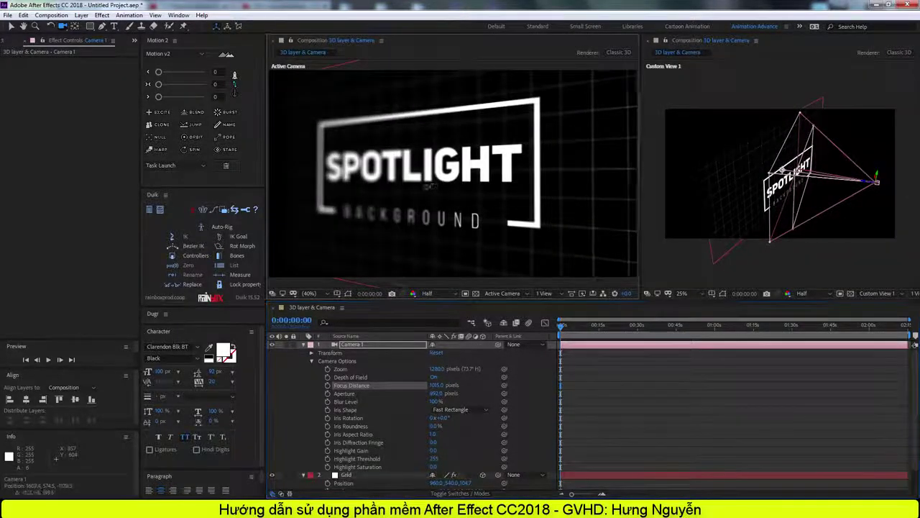
pyautogui.moveTo(446, 187); pyautogui.dragTo(414, 185)
pyautogui.moveTo(442, 386)
pyautogui.mouseDown()
pyautogui.moveTo(595, 385)
pyautogui.moveTo(391, 378)
pyautogui.moveTo(459, 400)
pyautogui.mouseUp()
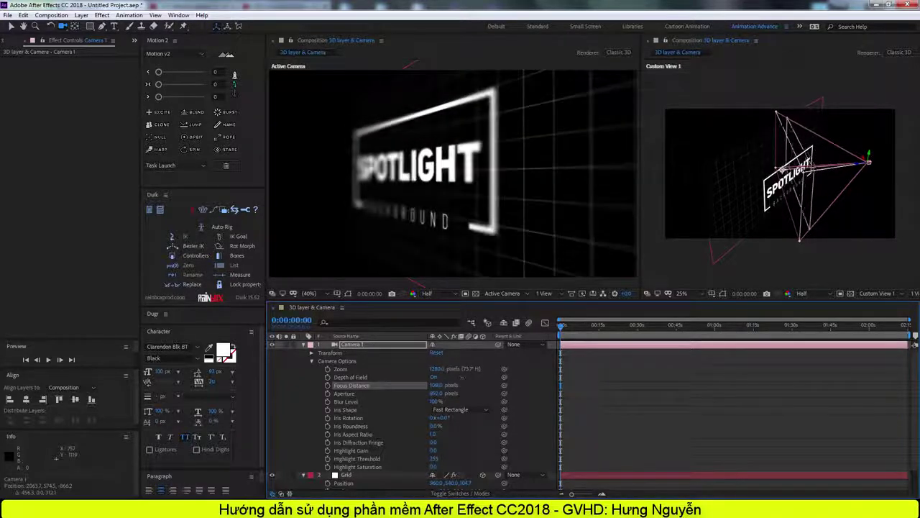
# - Enter a 1280-pixel Focus Distance and toggle Depth of Field
pyautogui.click(436, 386)
pyautogui.write('1280')
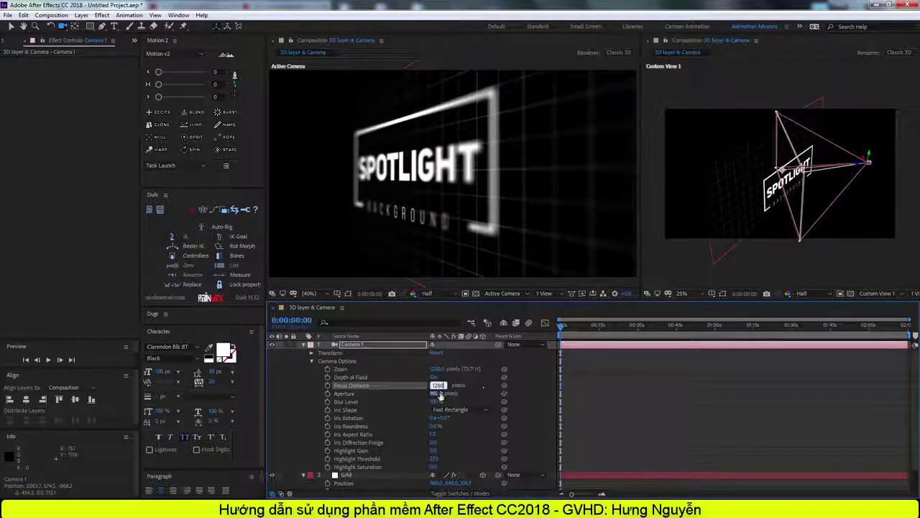
pyautogui.click(440, 395)
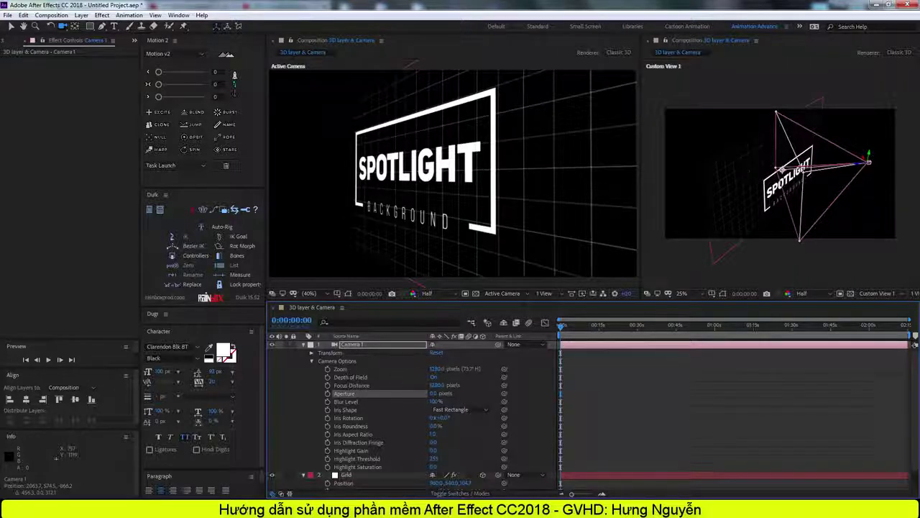
pyautogui.click(434, 377)
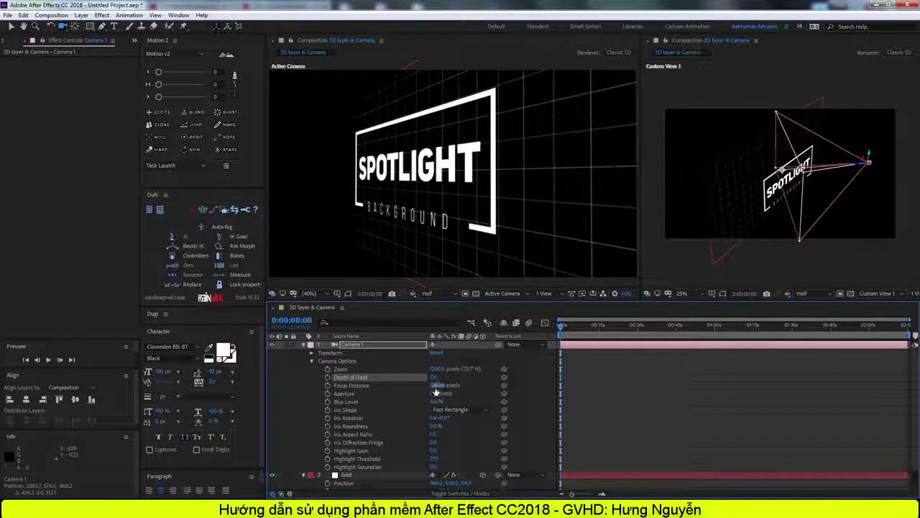
# - Set Aperture to 310, refine focus near 1020, and reset the camera's Transform
pyautogui.moveTo(438, 385); pyautogui.dragTo(395, 399)
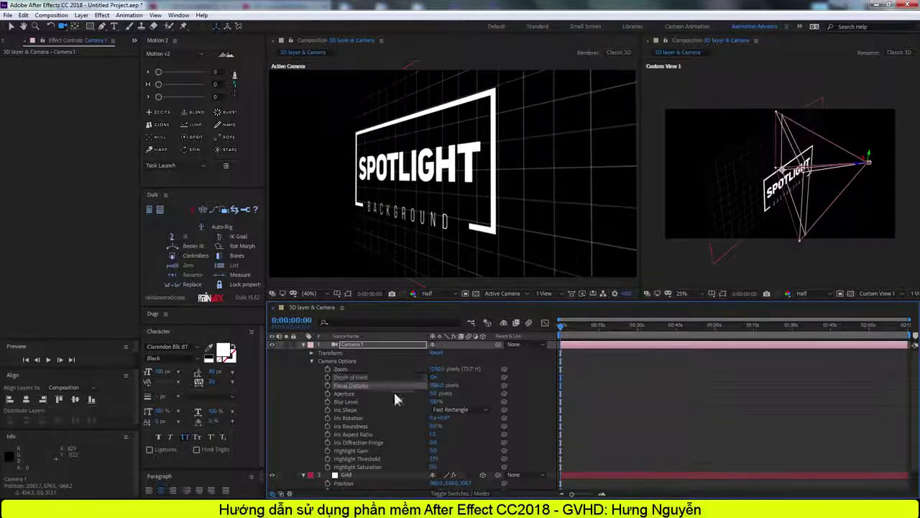
pyautogui.click(432, 394)
pyautogui.write('310')
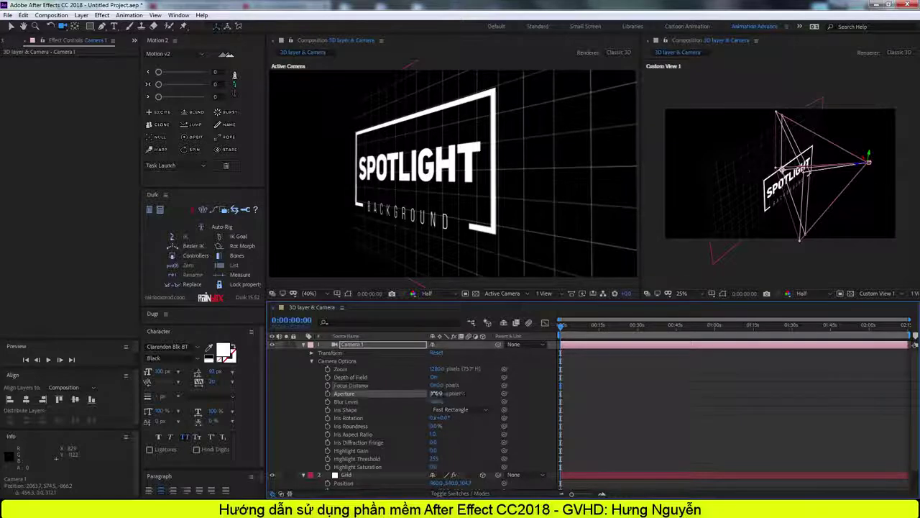
pyautogui.press('Return')
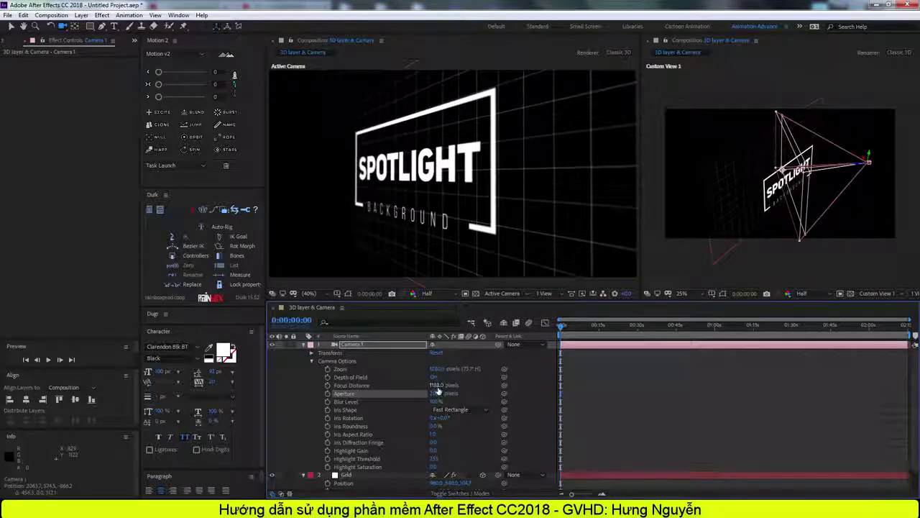
pyautogui.moveTo(439, 386)
pyautogui.mouseDown()
pyautogui.moveTo(430, 385)
pyautogui.moveTo(440, 386)
pyautogui.mouseUp()
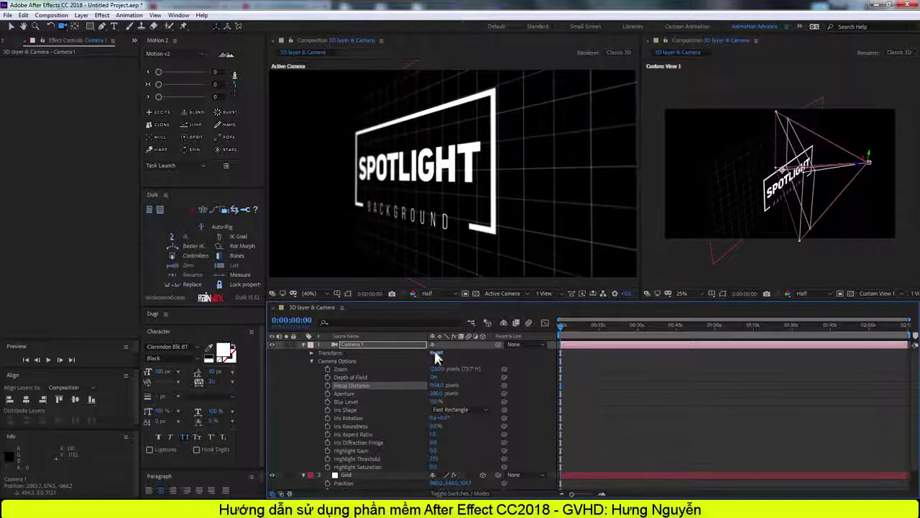
pyautogui.click(435, 352)
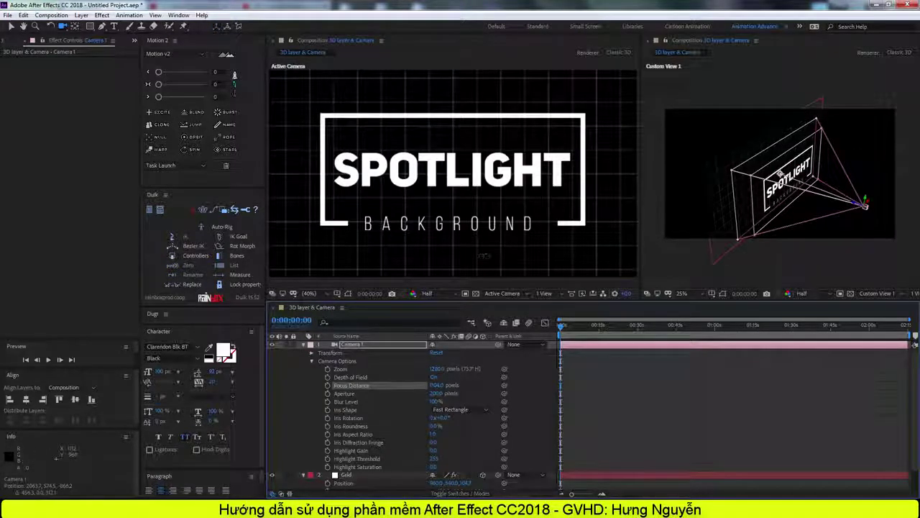
# - Drop Focus Distance to about 1309 and Aperture to about 23, then collapse Camera 1 and Grid
pyautogui.moveTo(492, 247); pyautogui.dragTo(492, 253)
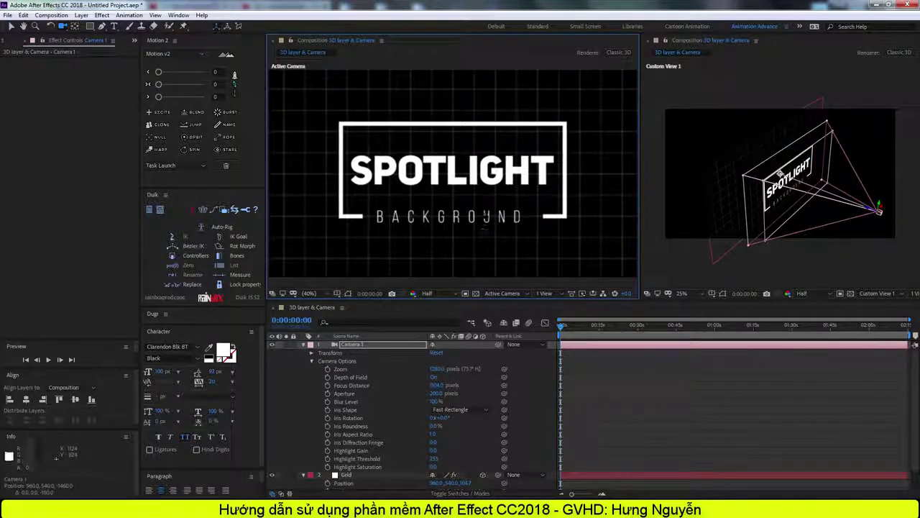
pyautogui.moveTo(492, 253); pyautogui.dragTo(501, 230)
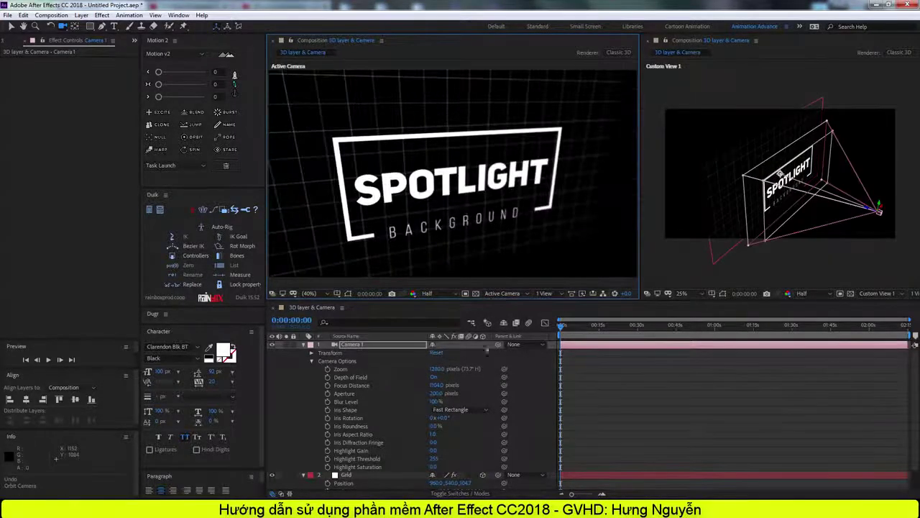
pyautogui.hotkey('ctrl', 'z')
pyautogui.moveTo(468, 388)
pyautogui.mouseDown()
pyautogui.moveTo(534, 389)
pyautogui.moveTo(519, 386)
pyautogui.mouseUp()
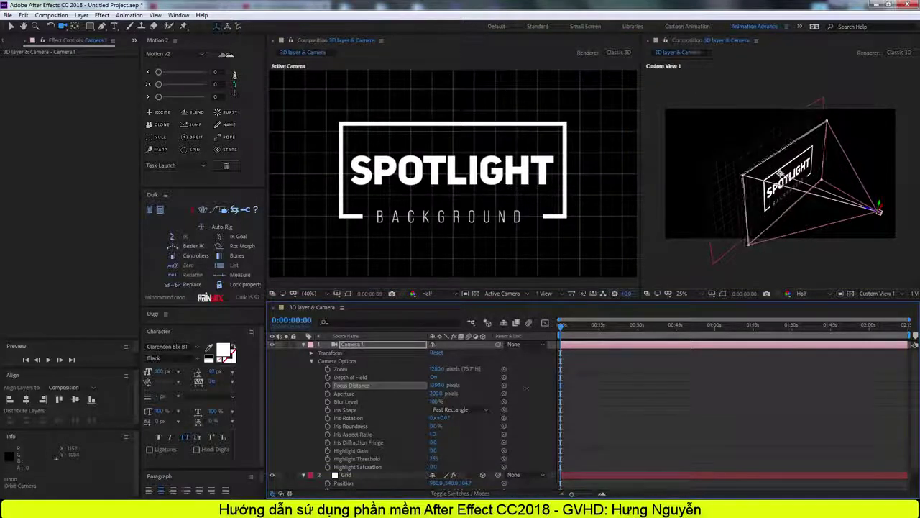
pyautogui.moveTo(435, 394); pyautogui.dragTo(424, 394)
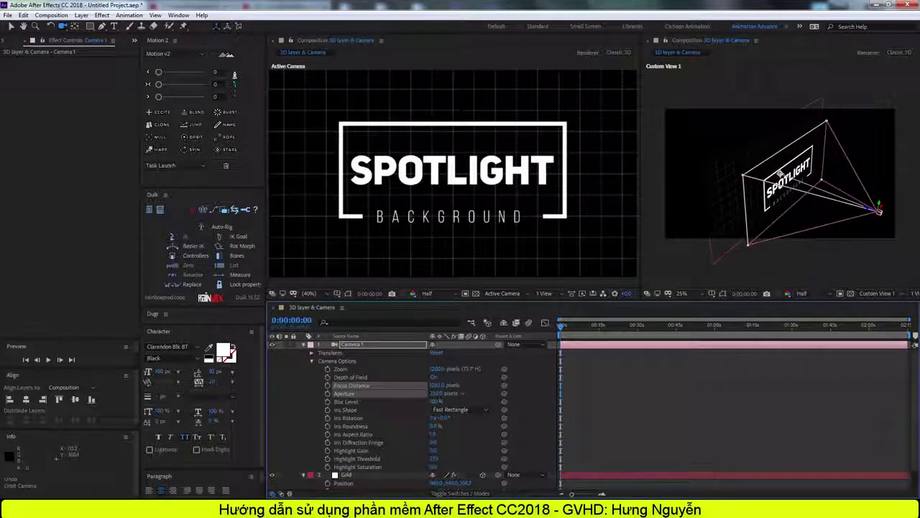
pyautogui.click(437, 394)
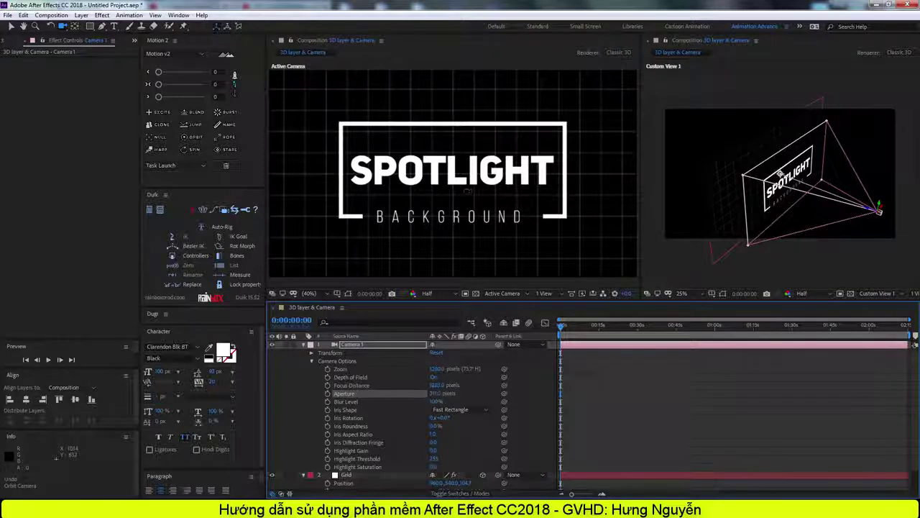
pyautogui.click(304, 344)
pyautogui.click(304, 353)
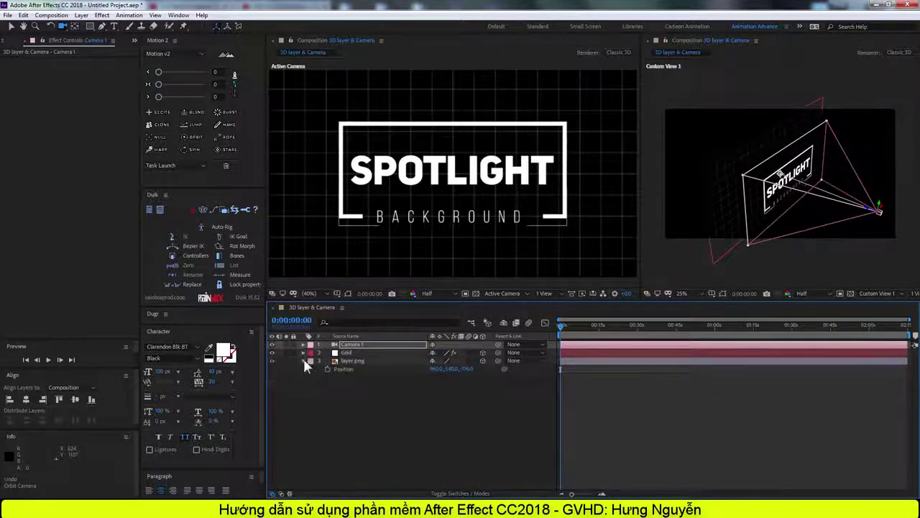
# - Add a new adjustment layer and rename it Light ray
pyautogui.rightClick(338, 397)
pyautogui.moveTo(402, 286)
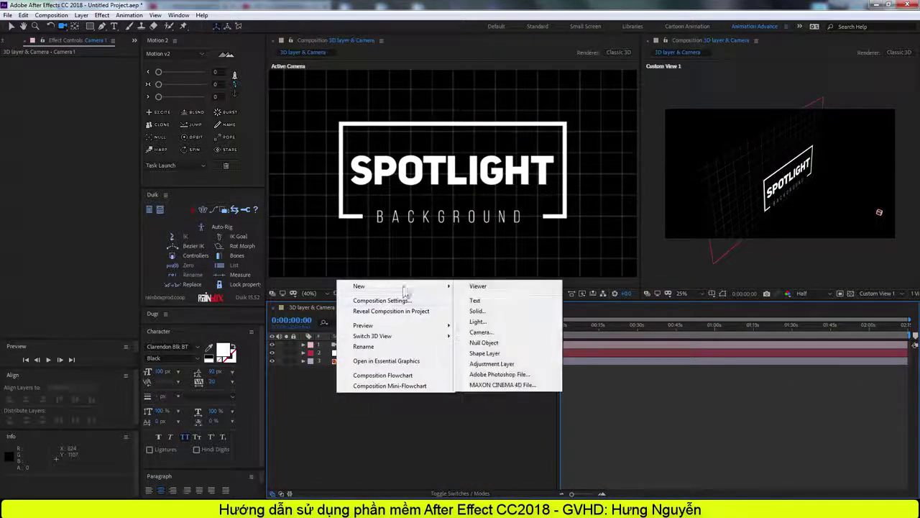
pyautogui.click(495, 365)
pyautogui.rightClick(356, 344)
pyautogui.click(379, 342)
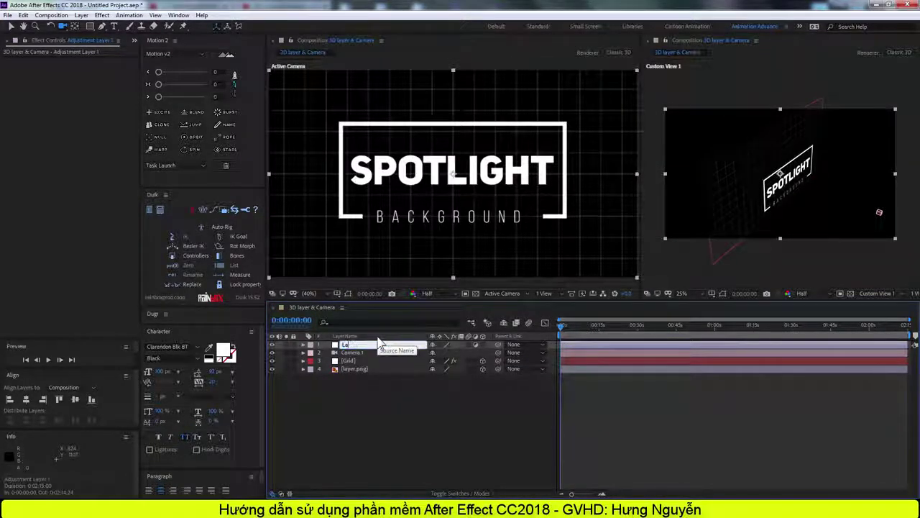
pyautogui.write('ay')
pyautogui.press('Return')
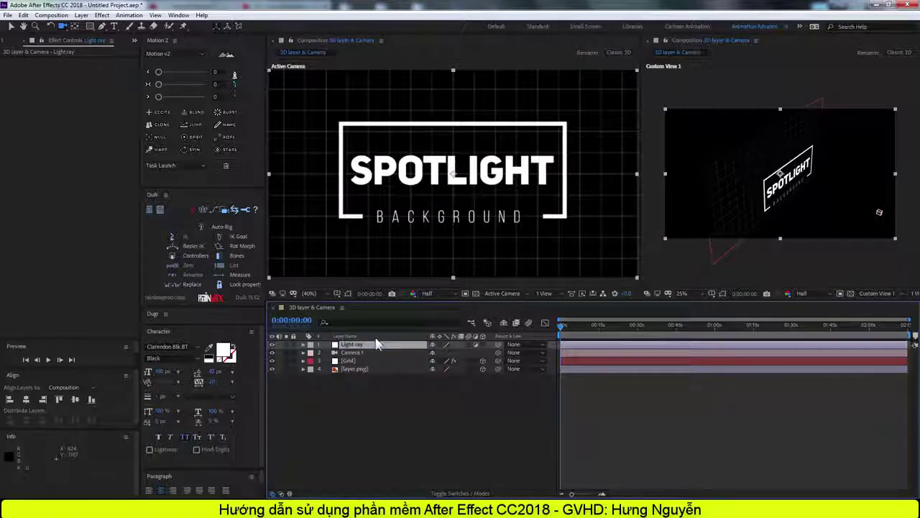
# - Apply CC Radial Fast Blur to Light ray with Amount 90
pyautogui.rightClick(373, 344)
pyautogui.moveTo(407, 218)
pyautogui.moveTo(522, 248)
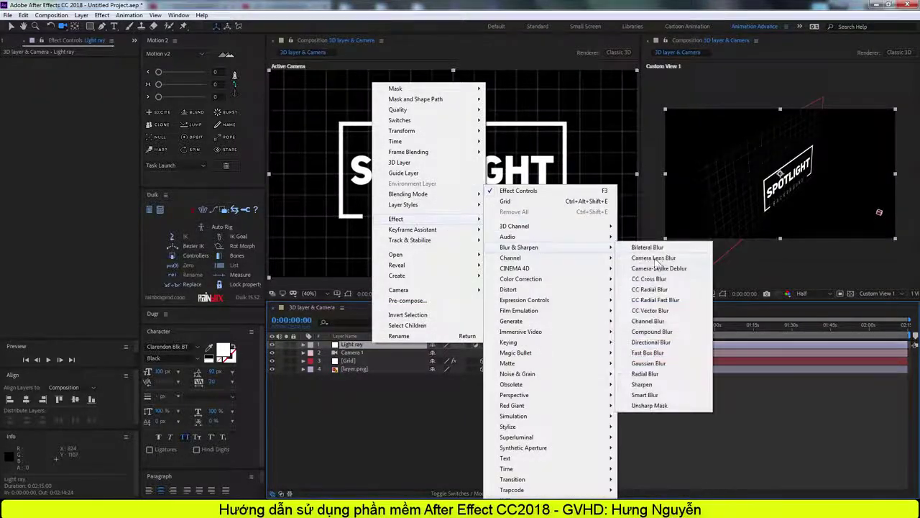
pyautogui.click(655, 300)
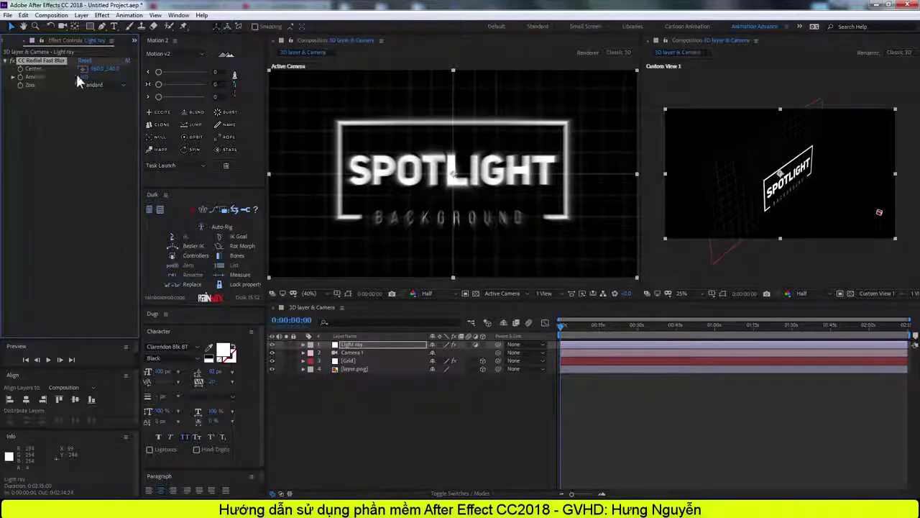
pyautogui.write('90')
pyautogui.press('Return')
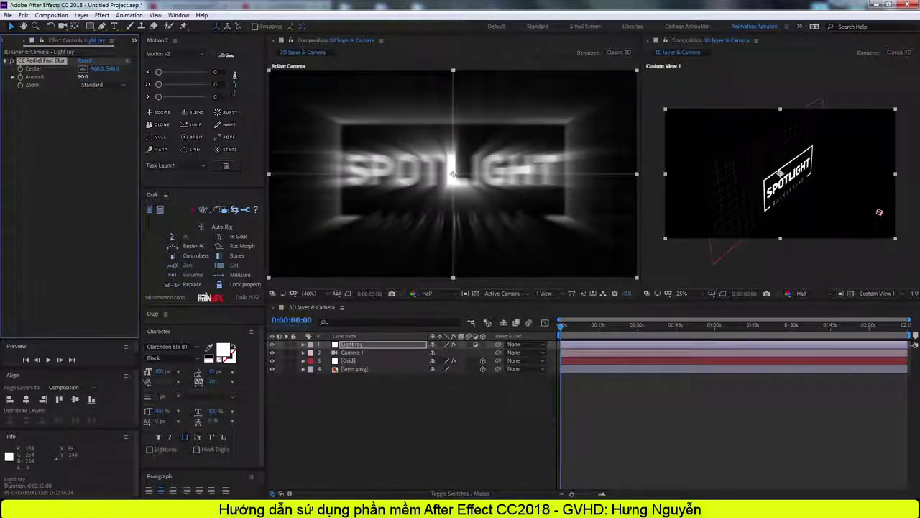
# - Reveal the CC Radial Fast Blur settings and hide the Light ray layer
pyautogui.click(303, 344)
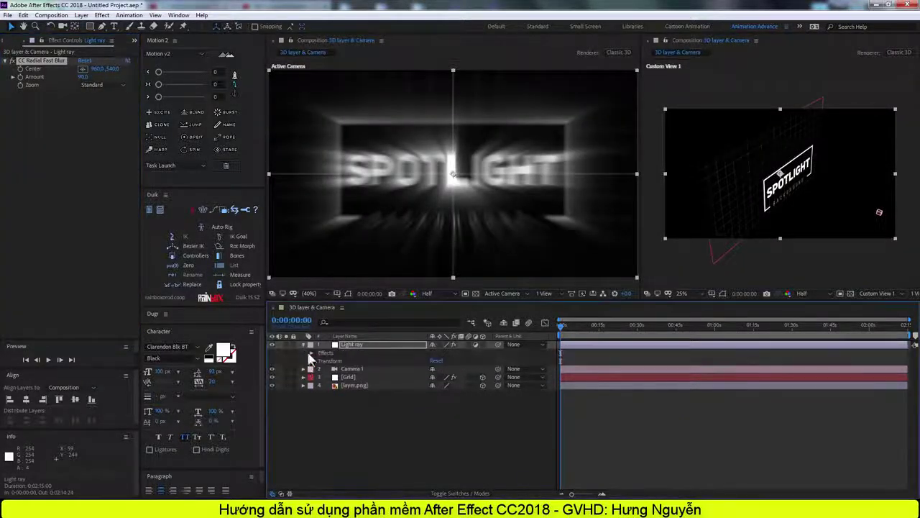
pyautogui.click(311, 352)
pyautogui.click(320, 361)
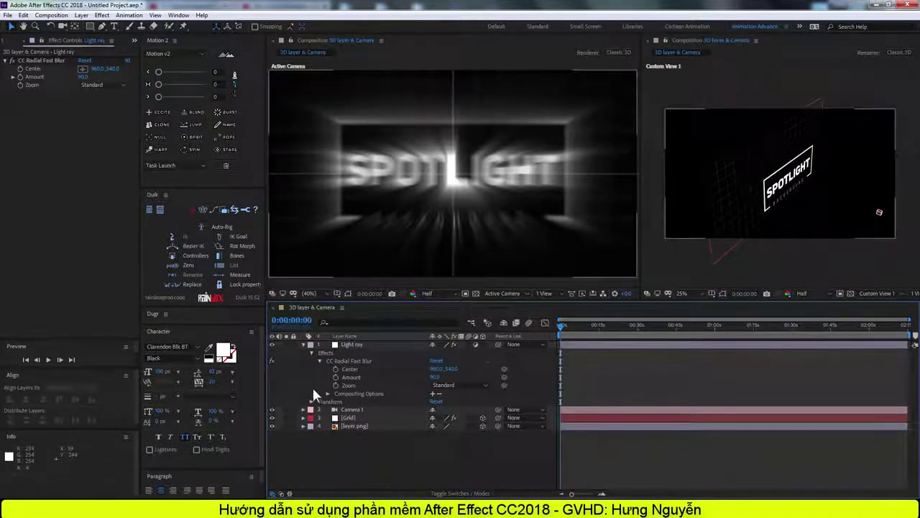
pyautogui.click(272, 345)
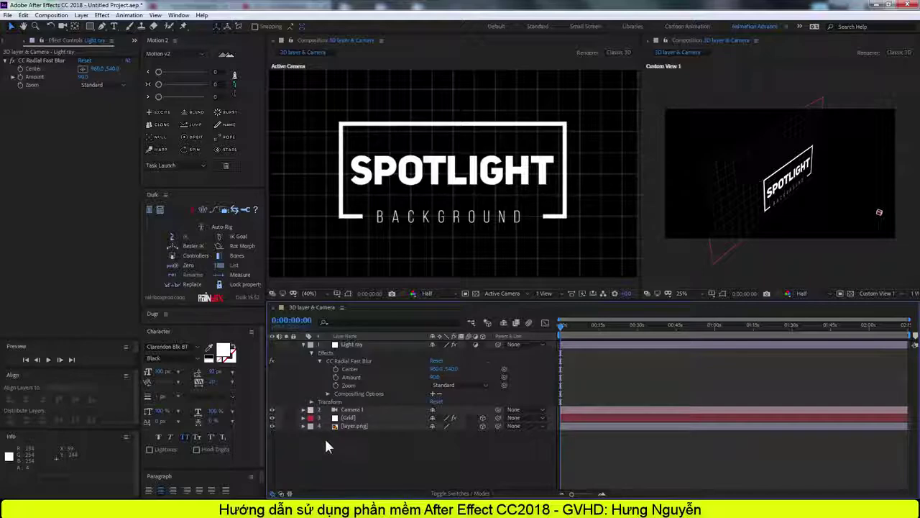
pyautogui.click(83, 16)
# - Add a Null Object and switch the viewer to the Top view
pyautogui.moveTo(108, 26)
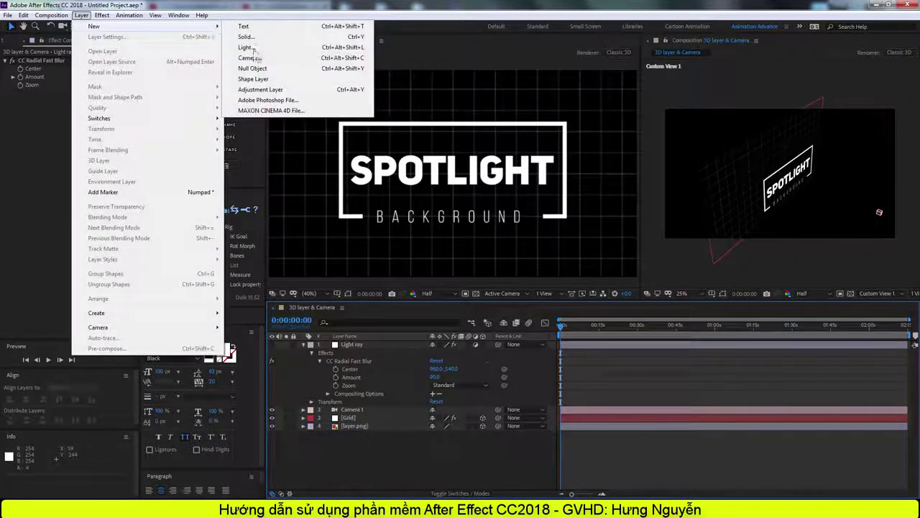
pyautogui.click(253, 69)
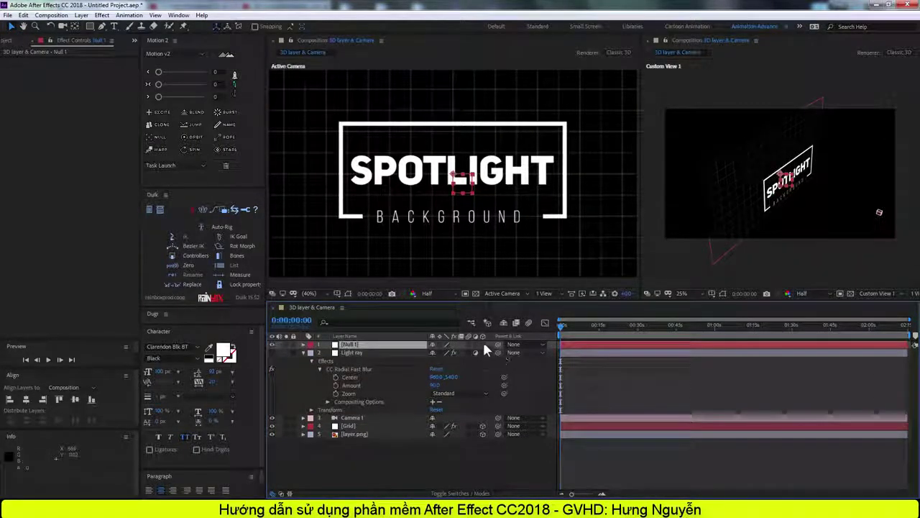
pyautogui.click(528, 294)
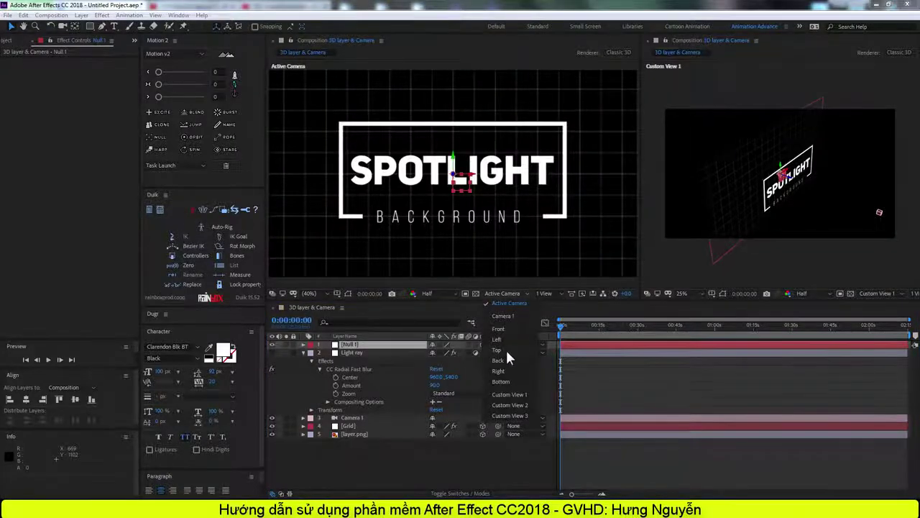
pyautogui.click(506, 348)
pyautogui.scroll(-2, 506, 233)
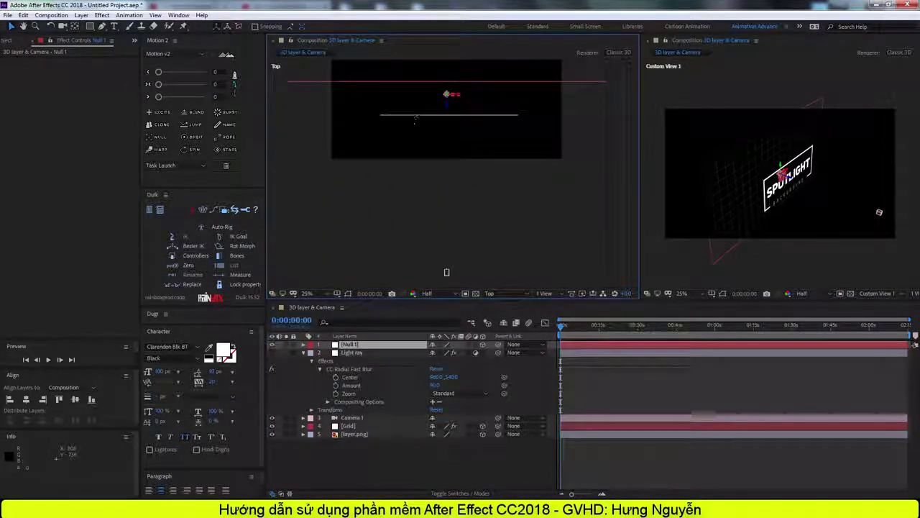
# - Set Null 1's Position to 960, 540, -842
pyautogui.click(81, 42)
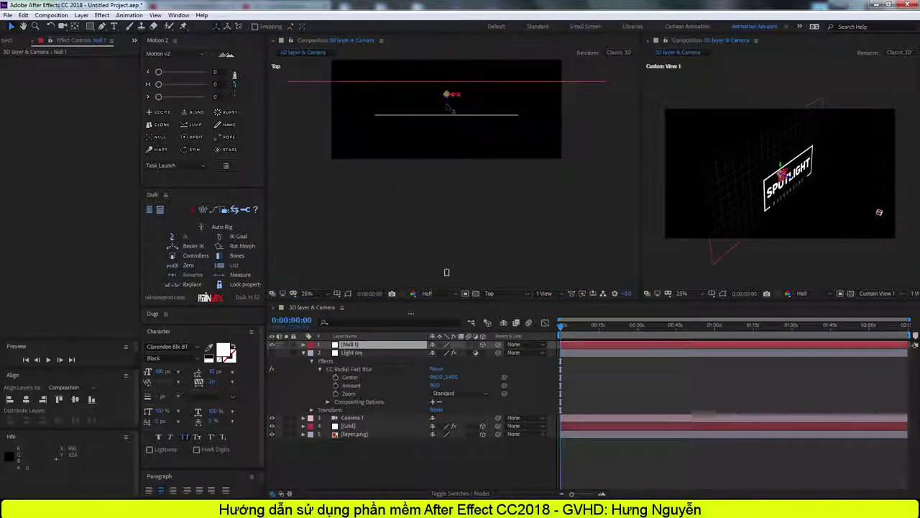
pyautogui.click(303, 344)
pyautogui.click(311, 353)
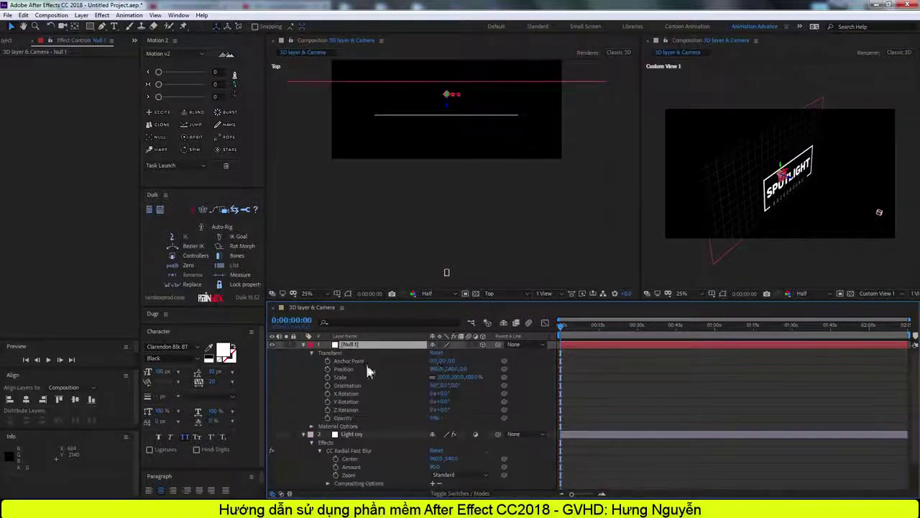
pyautogui.click(464, 369)
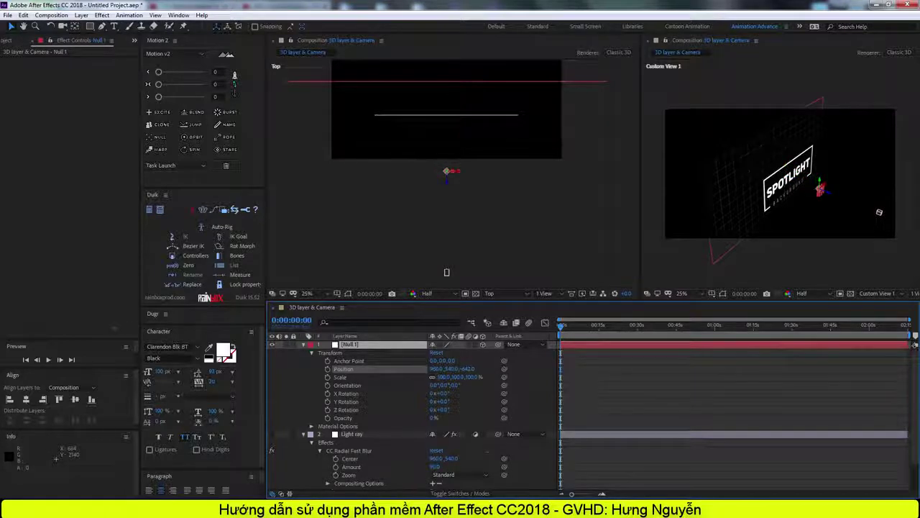
pyautogui.press('Return')
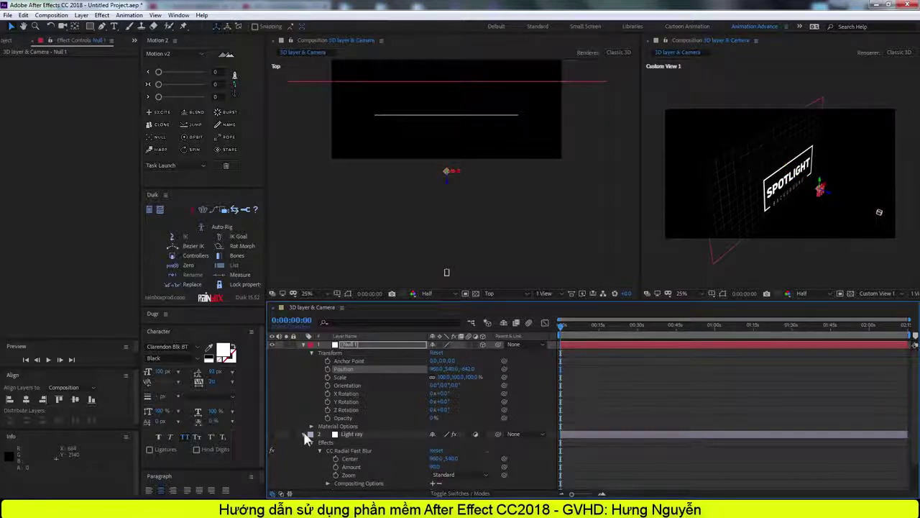
# - Add an expression to the blur Center, pick-whipped to Null 1's Position
pyautogui.click(352, 468)
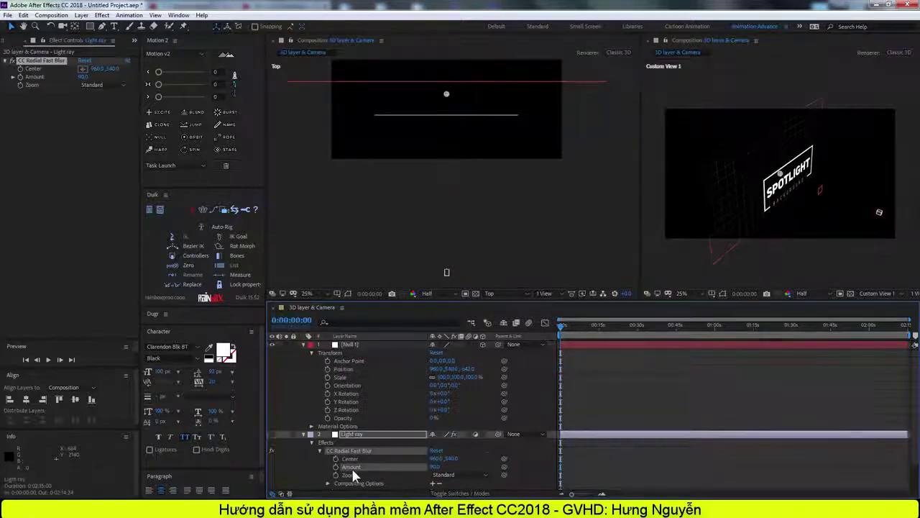
pyautogui.click(353, 459)
pyautogui.click(130, 15)
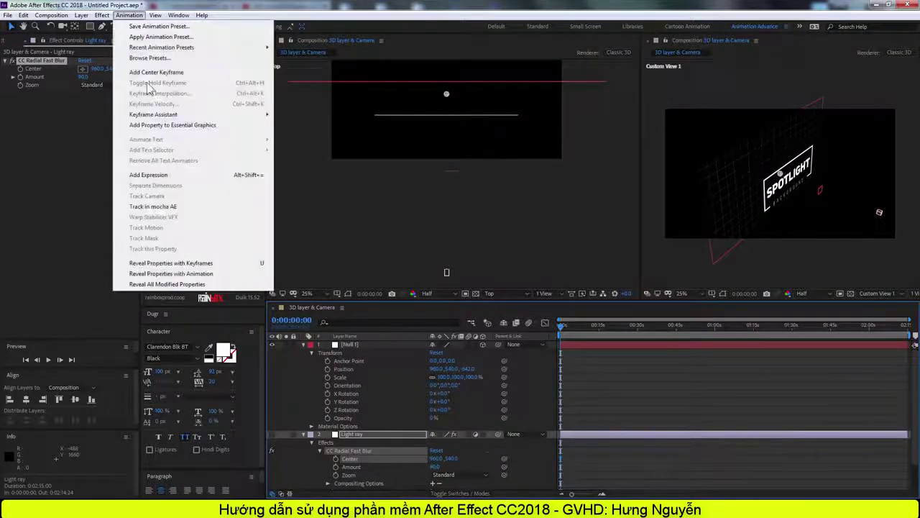
pyautogui.click(169, 175)
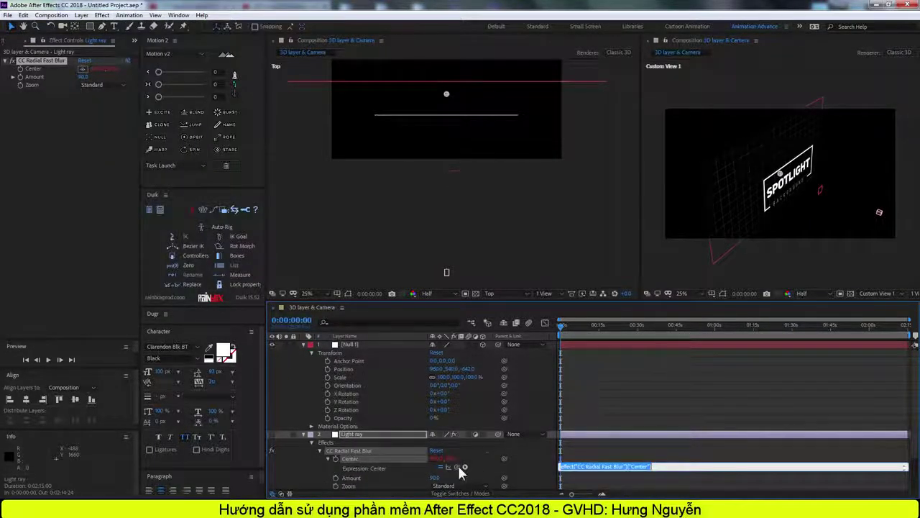
pyautogui.moveTo(463, 467); pyautogui.dragTo(350, 367)
pyautogui.moveTo(350, 366); pyautogui.dragTo(350, 367)
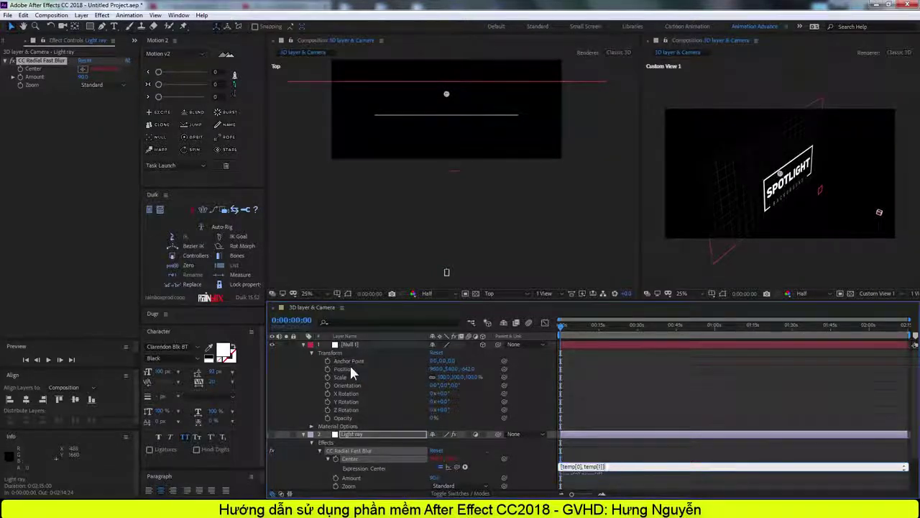
# - Edit the Center expression to use toComp([0,0,0]) and view through Camera 1
pyautogui.click(615, 467)
pyautogui.scroll(-1, 625, 454)
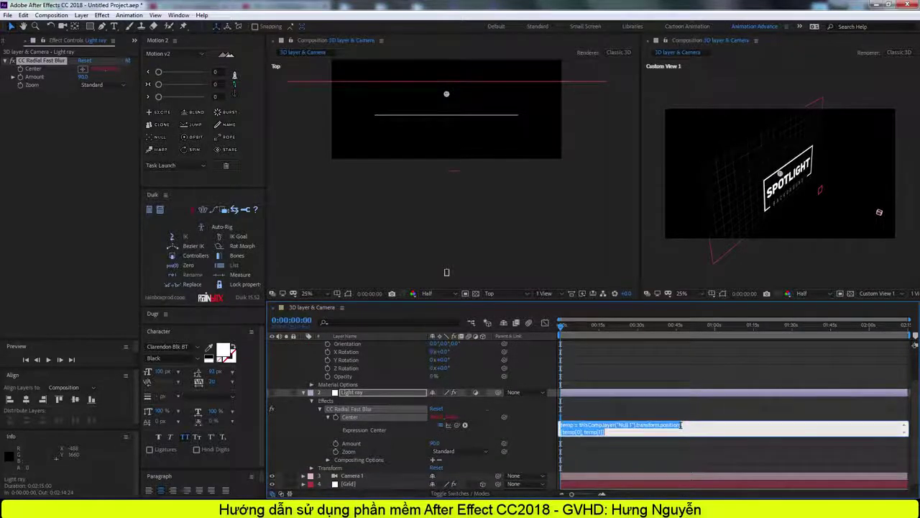
pyautogui.click(681, 425)
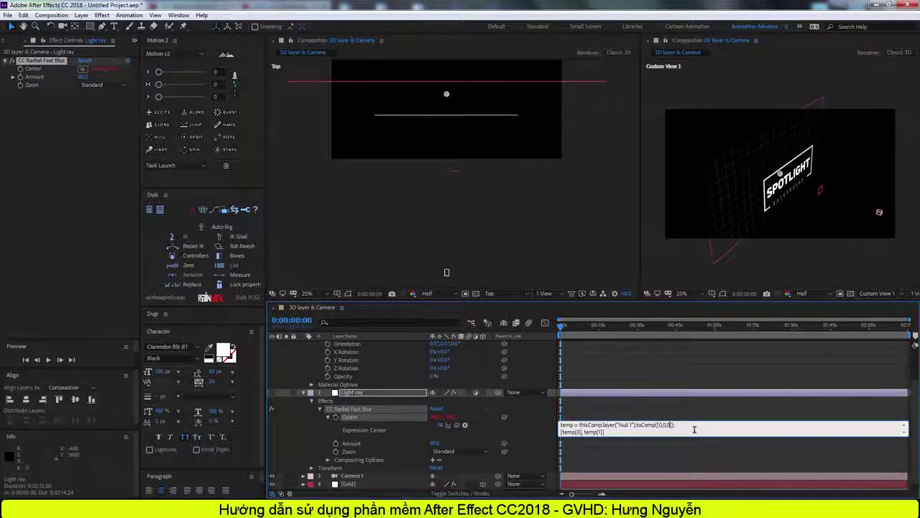
pyautogui.click(676, 415)
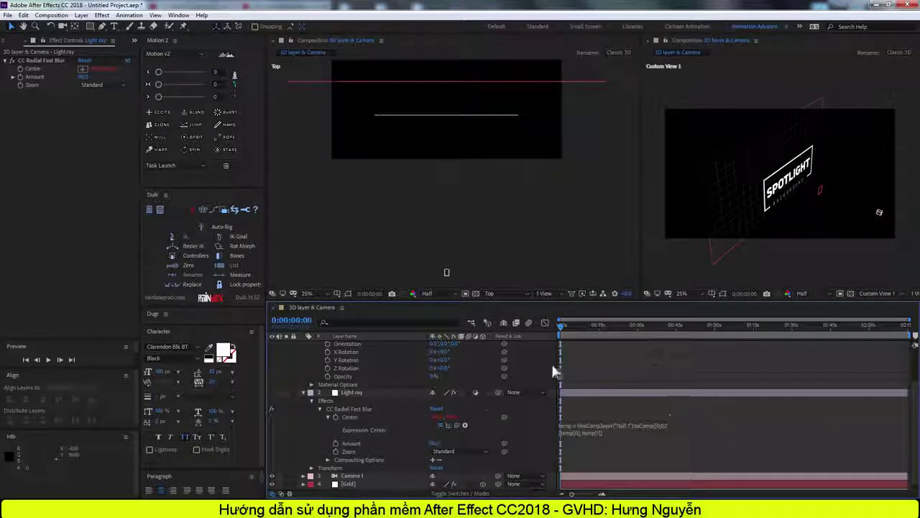
pyautogui.click(503, 295)
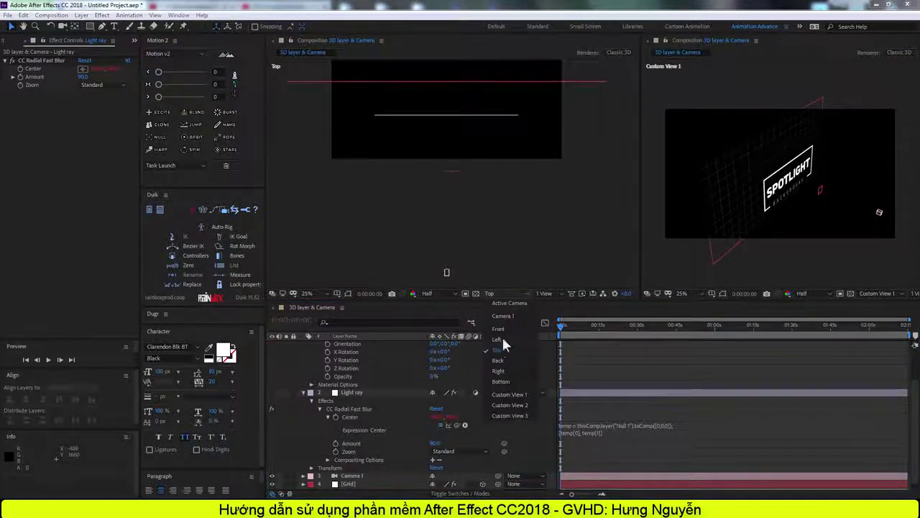
pyautogui.click(507, 315)
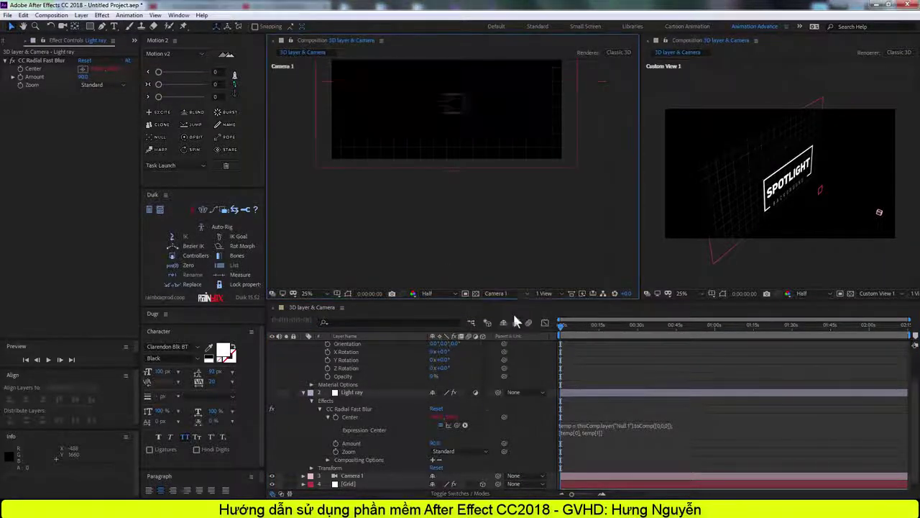
# - Orbit Camera 1 to check the light rays, then reset its Transform
pyautogui.click(62, 26)
pyautogui.scroll(3, 331, 389)
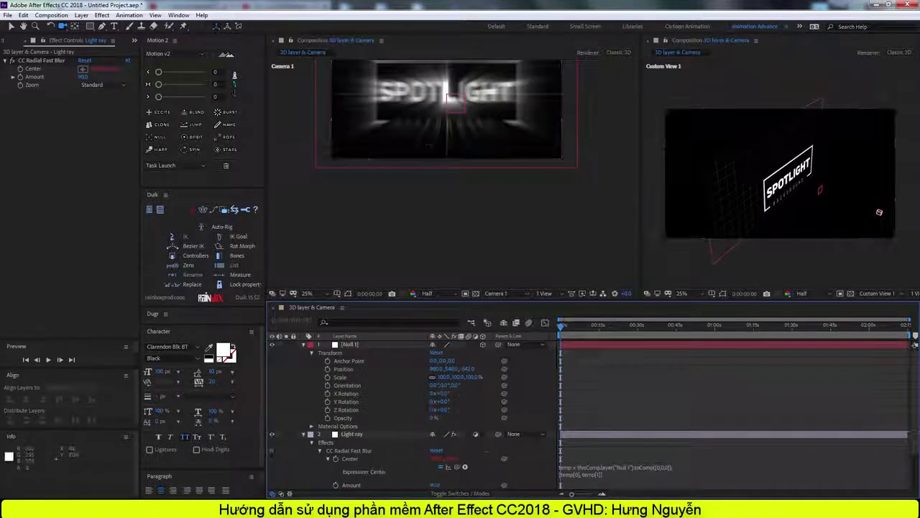
pyautogui.moveTo(445, 187)
pyautogui.mouseDown()
pyautogui.moveTo(431, 170)
pyautogui.moveTo(323, 297)
pyautogui.mouseUp()
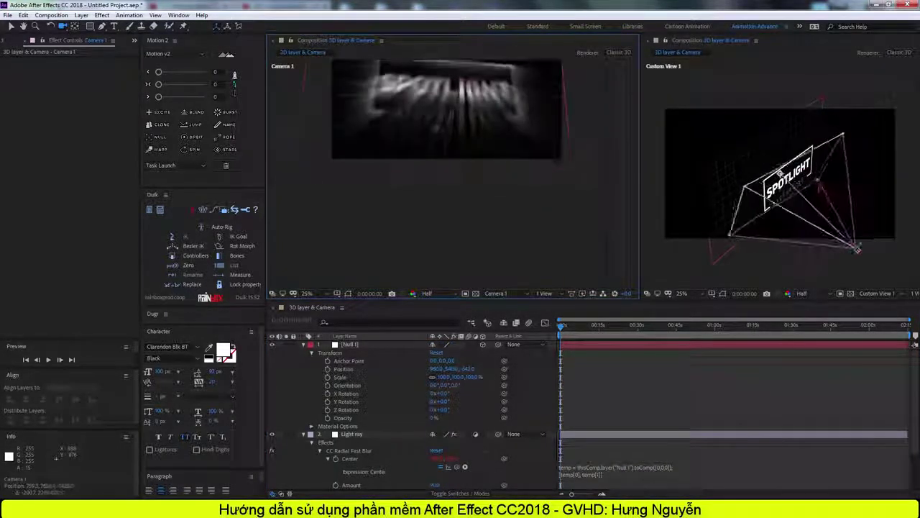
pyautogui.click(303, 344)
pyautogui.click(303, 352)
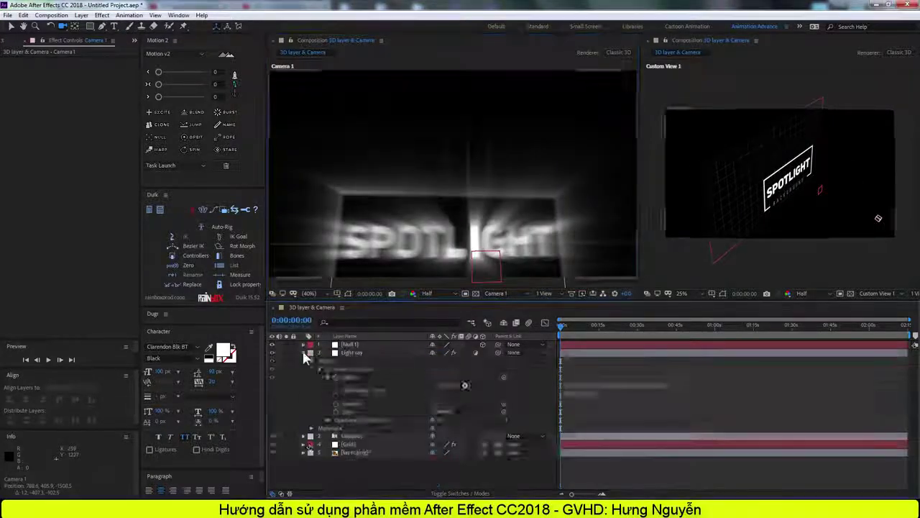
pyautogui.moveTo(445, 216)
pyautogui.mouseDown()
pyautogui.moveTo(491, 210)
pyautogui.moveTo(499, 145)
pyautogui.mouseUp()
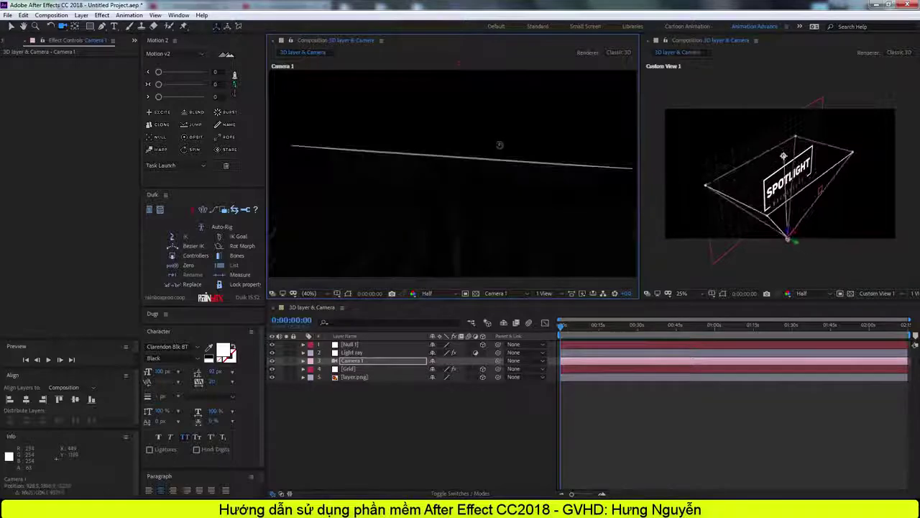
pyautogui.click(304, 360)
pyautogui.click(432, 369)
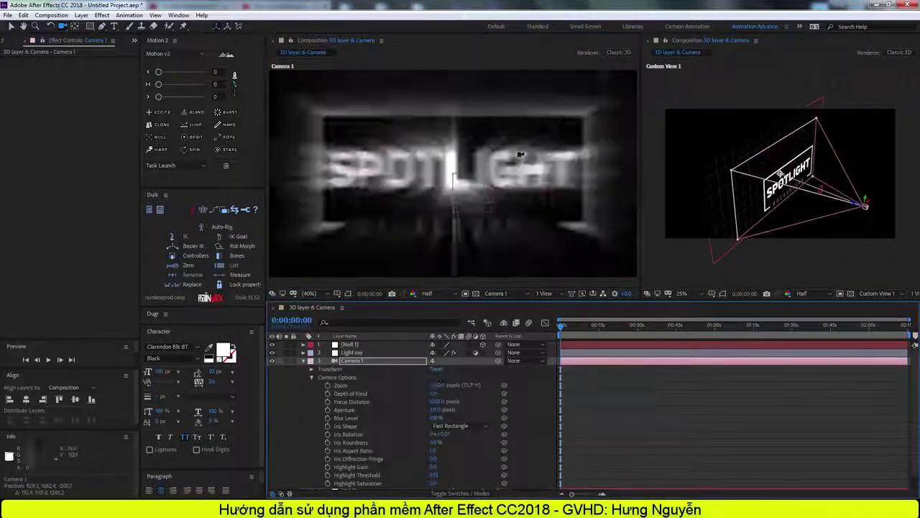
# - At 5 seconds, keyframe Camera 1's Aperture, Point of Interest and Position
pyautogui.moveTo(909, 319); pyautogui.dragTo(583, 320)
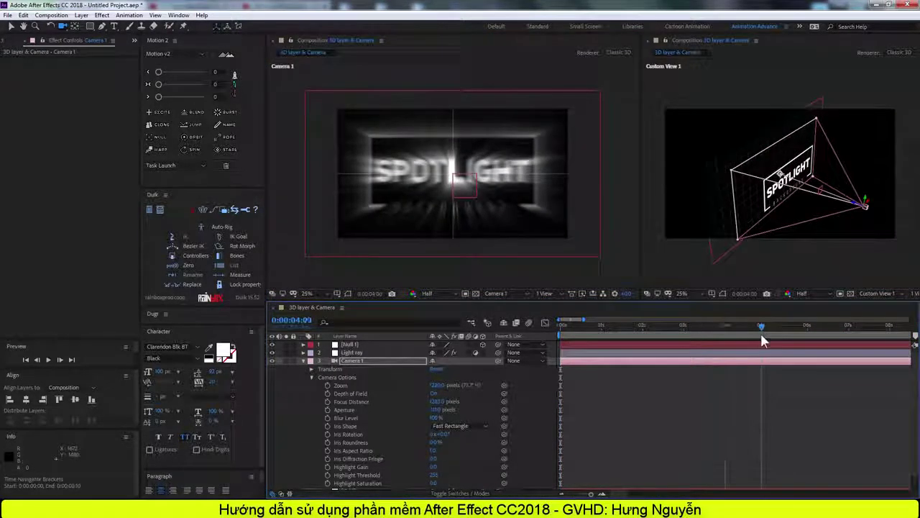
pyautogui.moveTo(761, 325); pyautogui.dragTo(766, 325)
pyautogui.click(328, 409)
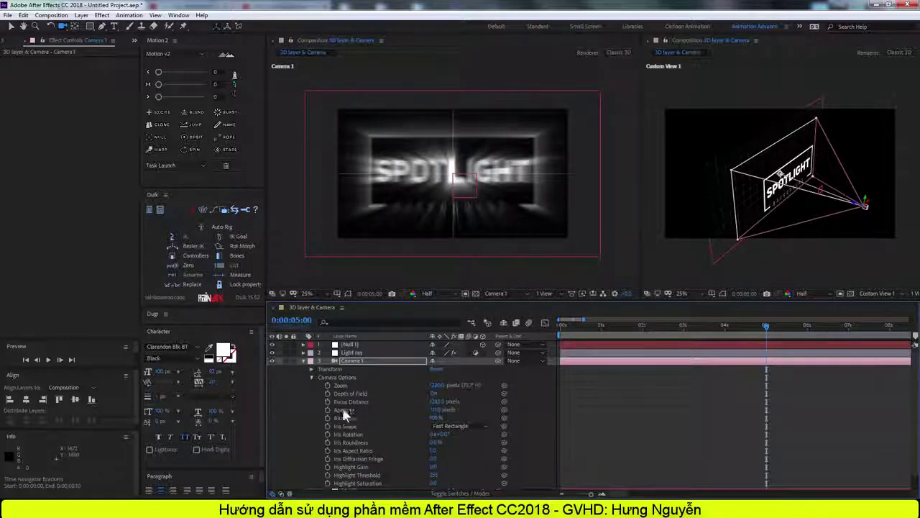
pyautogui.click(311, 369)
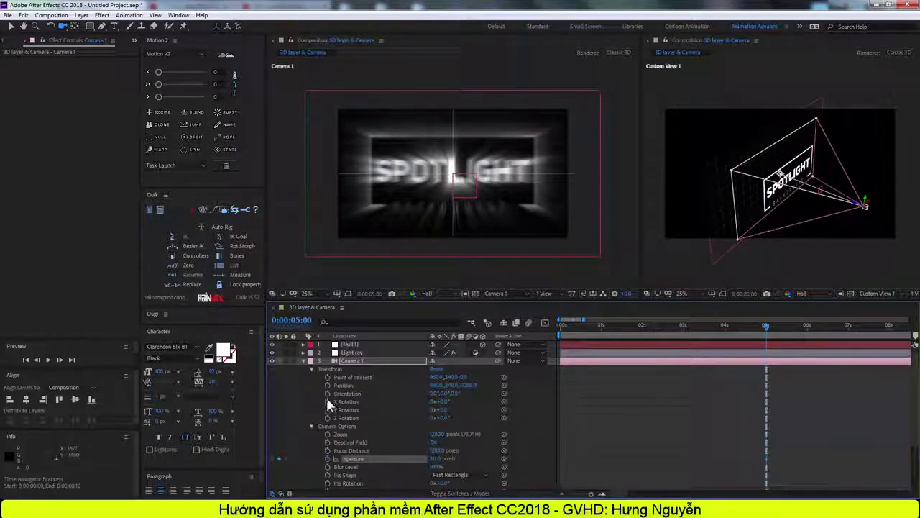
pyautogui.click(328, 376)
pyautogui.click(327, 385)
# - At 0 seconds, pull the camera back from the title and keyframe Focus Distance
pyautogui.moveTo(575, 325); pyautogui.dragTo(541, 326)
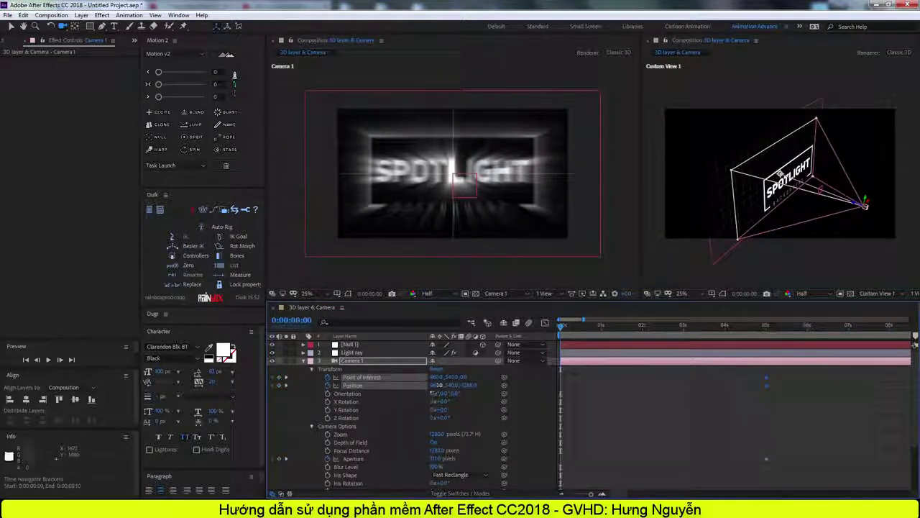
pyautogui.moveTo(453, 173)
pyautogui.mouseDown()
pyautogui.moveTo(489, 216)
pyautogui.moveTo(475, 386)
pyautogui.moveTo(527, 391)
pyautogui.mouseUp()
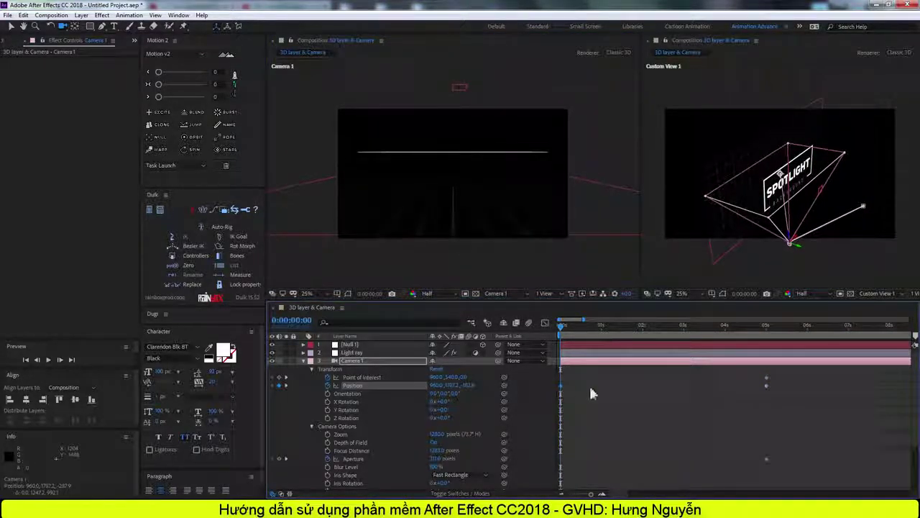
pyautogui.click(328, 450)
pyautogui.moveTo(640, 440); pyautogui.dragTo(562, 468)
pyautogui.moveTo(742, 325); pyautogui.dragTo(766, 324)
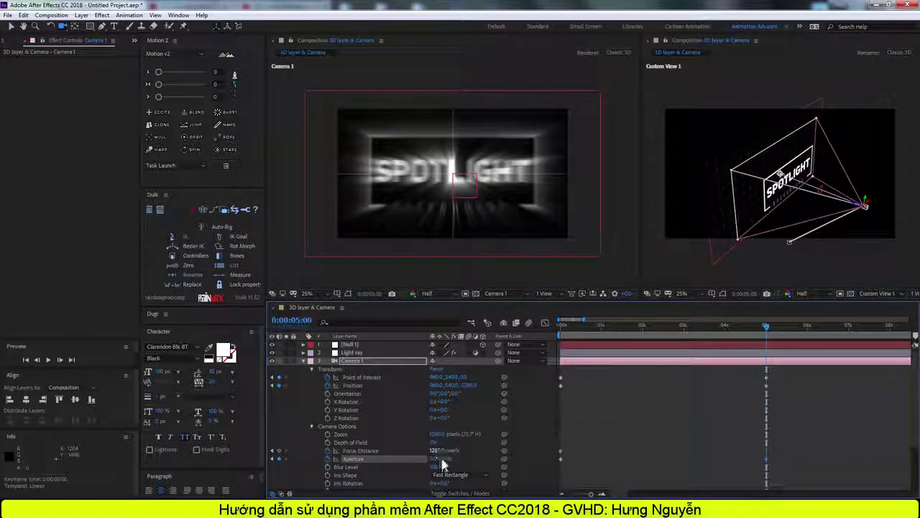
pyautogui.click(725, 324)
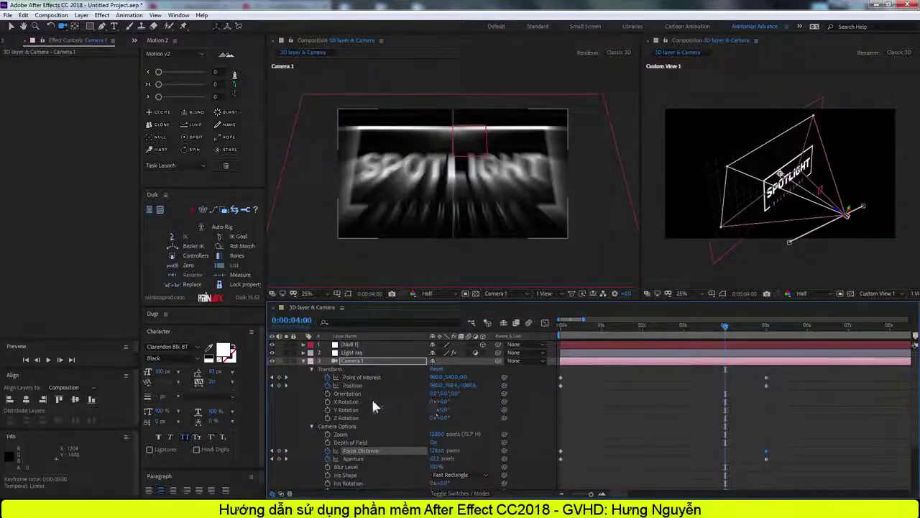
pyautogui.click(301, 354)
pyautogui.click(21, 84)
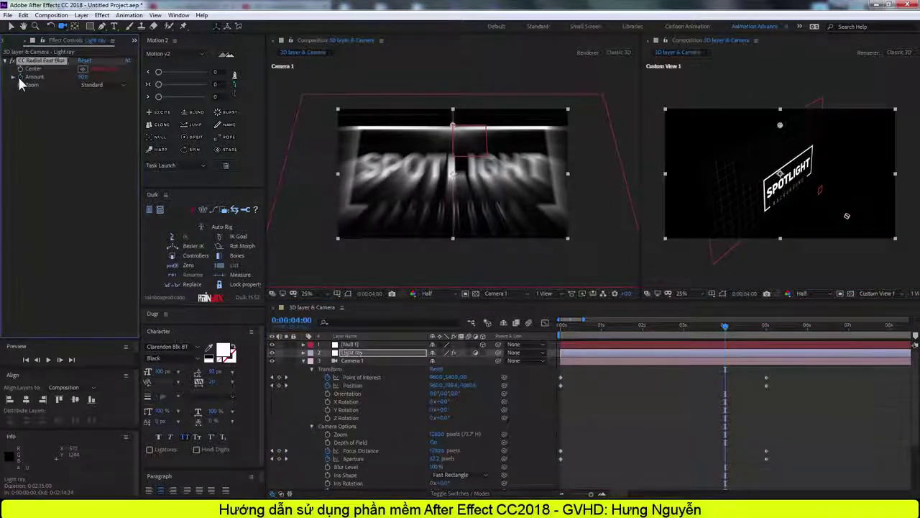
# - Keyframe the Light ray blur Amount down to 0 near 5 seconds
pyautogui.press('u')
pyautogui.moveTo(752, 325); pyautogui.dragTo(794, 325)
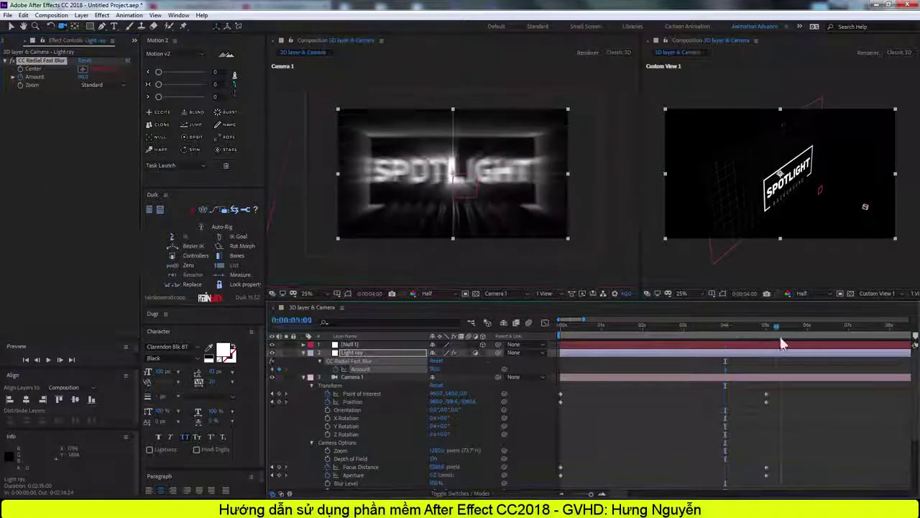
pyautogui.moveTo(431, 369); pyautogui.dragTo(410, 368)
pyautogui.moveTo(794, 325)
pyautogui.mouseDown()
pyautogui.moveTo(569, 337)
pyautogui.moveTo(755, 366)
pyautogui.mouseUp()
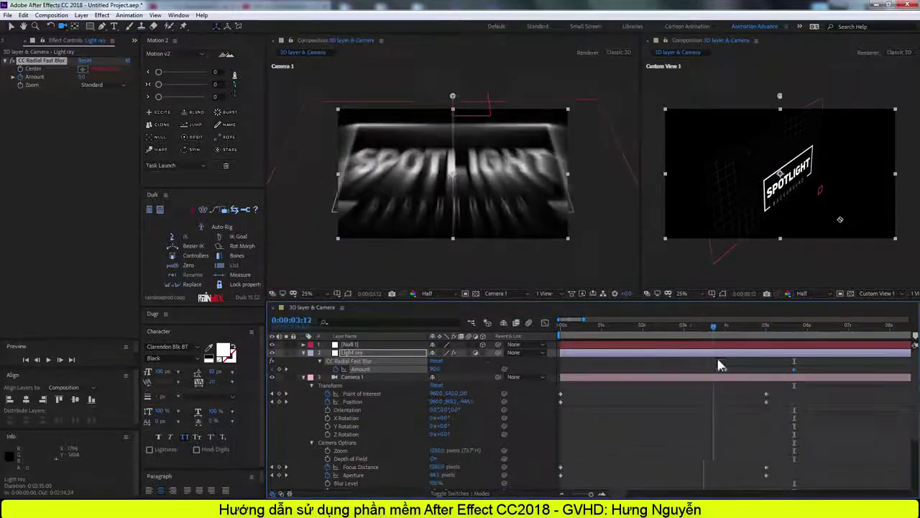
pyautogui.press('Home')
# - Swing Camera 1's starting Position sideways at 0 seconds
pyautogui.click(352, 401)
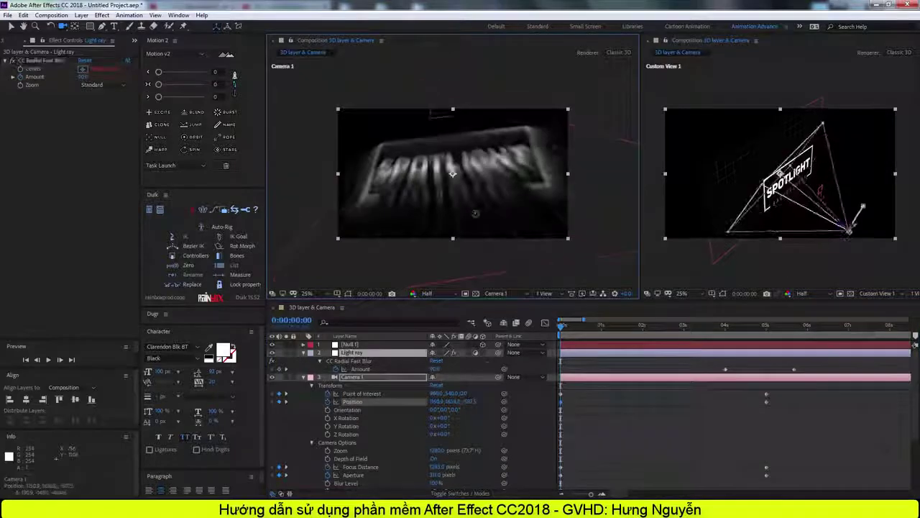
pyautogui.moveTo(453, 173)
pyautogui.mouseDown()
pyautogui.moveTo(470, 187)
pyautogui.moveTo(402, 172)
pyautogui.mouseUp()
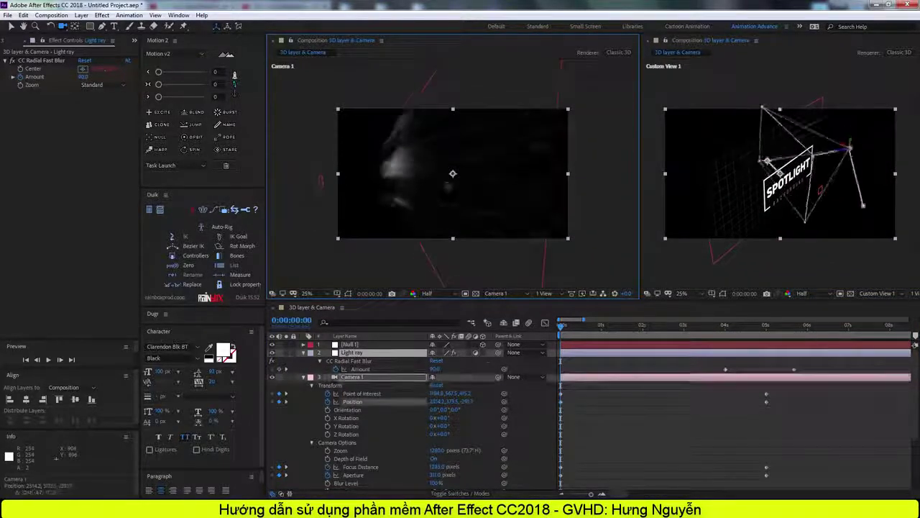
pyautogui.click(565, 367)
pyautogui.press('`')
pyautogui.press('`')
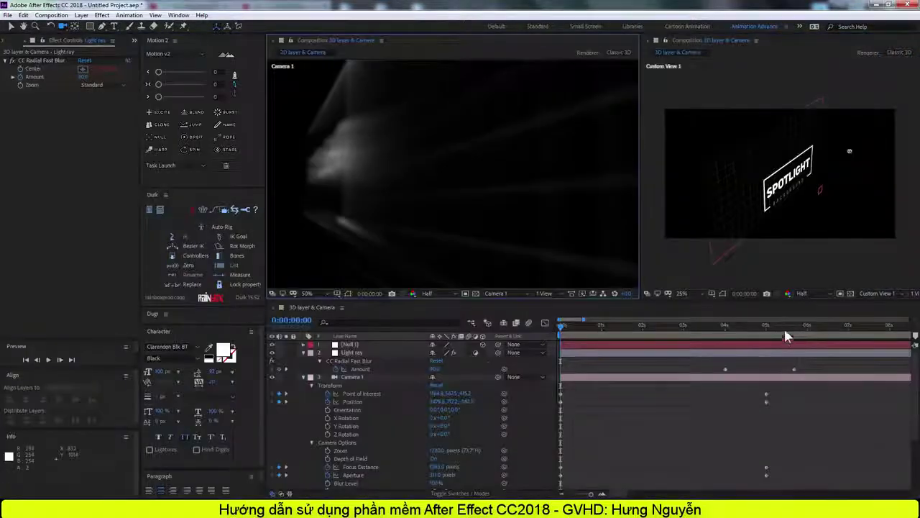
# - End the work area at 6 seconds and pull the camera's 5-second Position back
pyautogui.click(807, 327)
pyautogui.press('n')
pyautogui.click(766, 325)
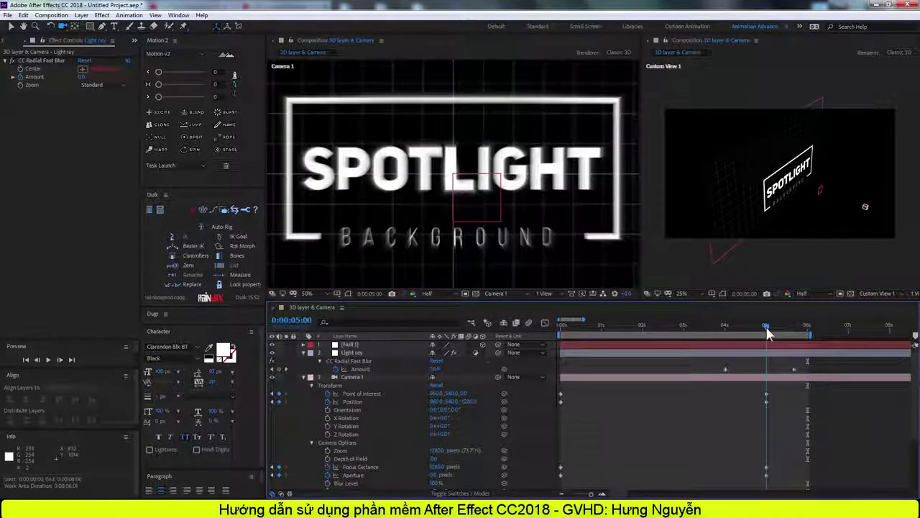
pyautogui.moveTo(466, 404); pyautogui.dragTo(565, 328)
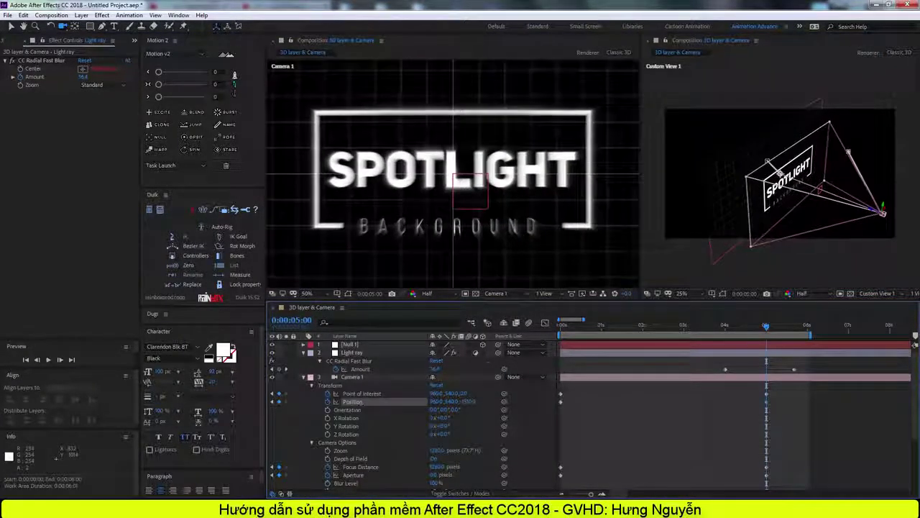
pyautogui.click(567, 325)
# - Preview the Camera 1 fly-in in a maximized viewer at Fit magnification, then restore the panels
pyautogui.press('`')
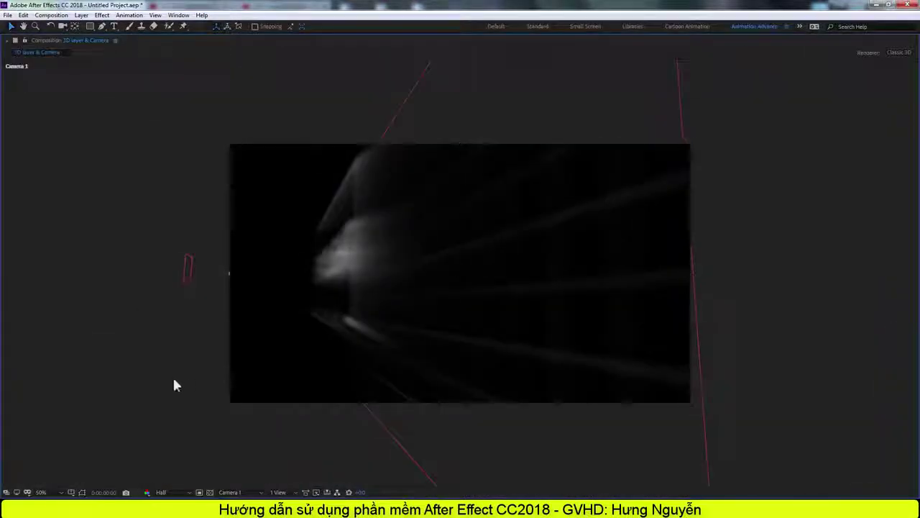
pyautogui.click(41, 492)
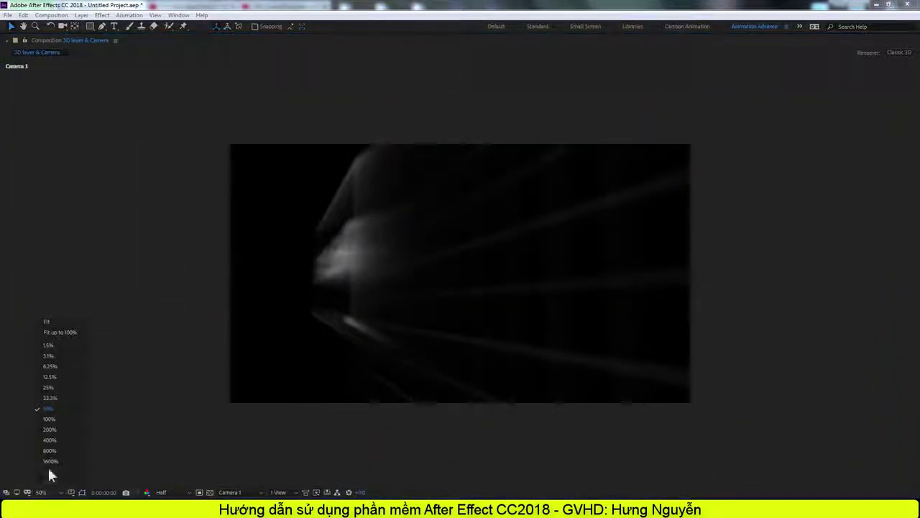
pyautogui.click(54, 320)
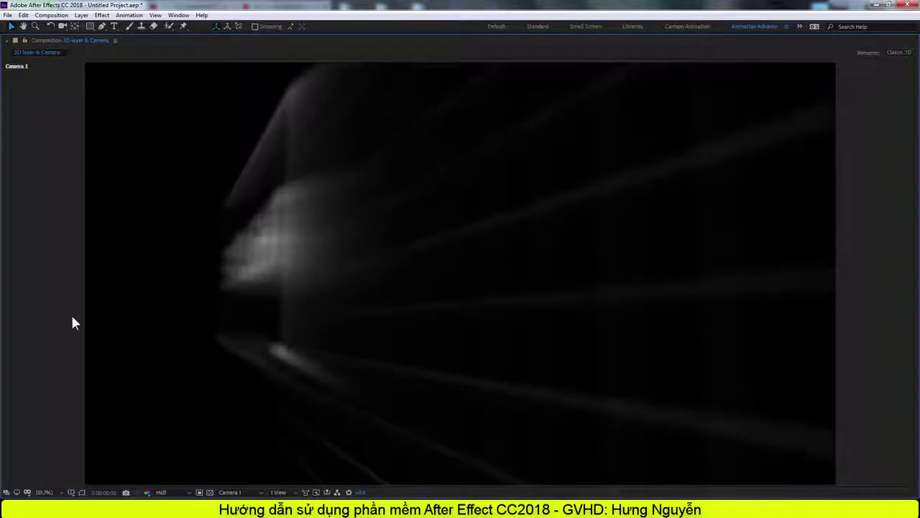
pyautogui.press('space')
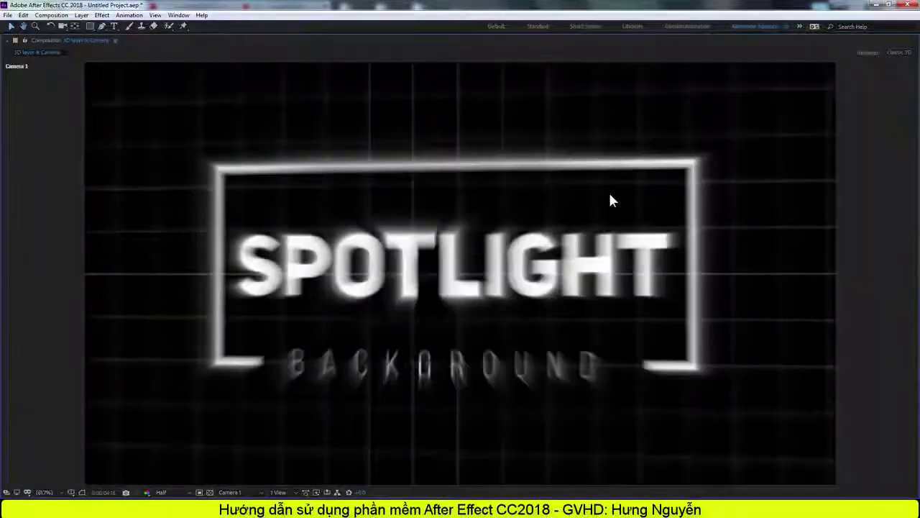
pyautogui.press('`')
# - Reveal Null 1's Position, drag the null lower at 3:12, and preview the shifted light rays
pyautogui.moveTo(751, 326); pyautogui.dragTo(724, 326)
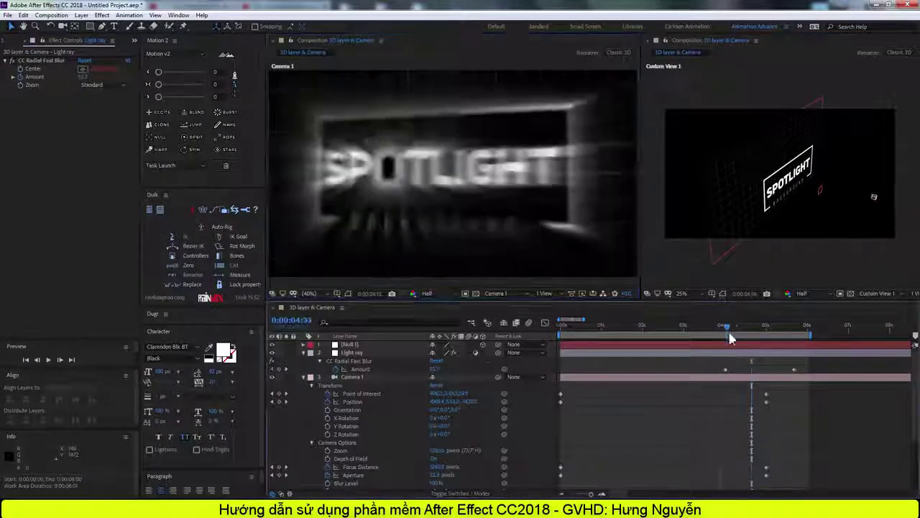
pyautogui.click(359, 344)
pyautogui.press('p')
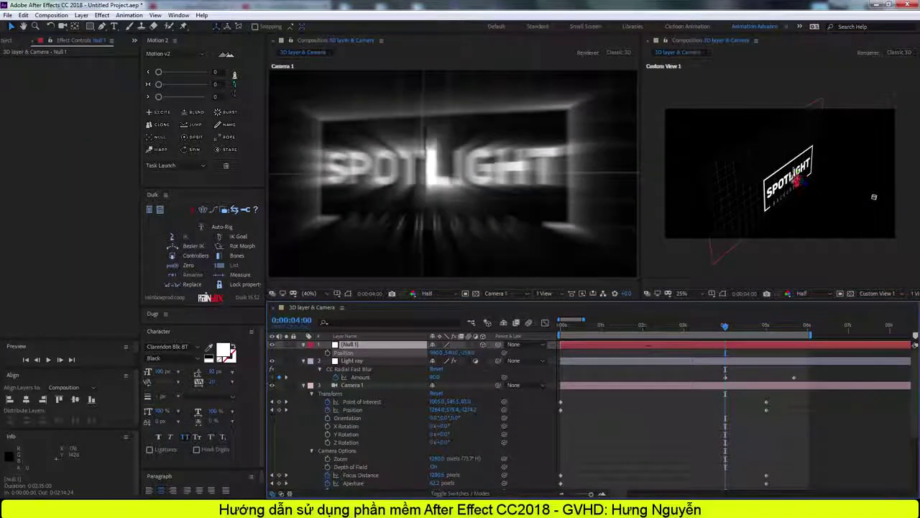
pyautogui.click(641, 325)
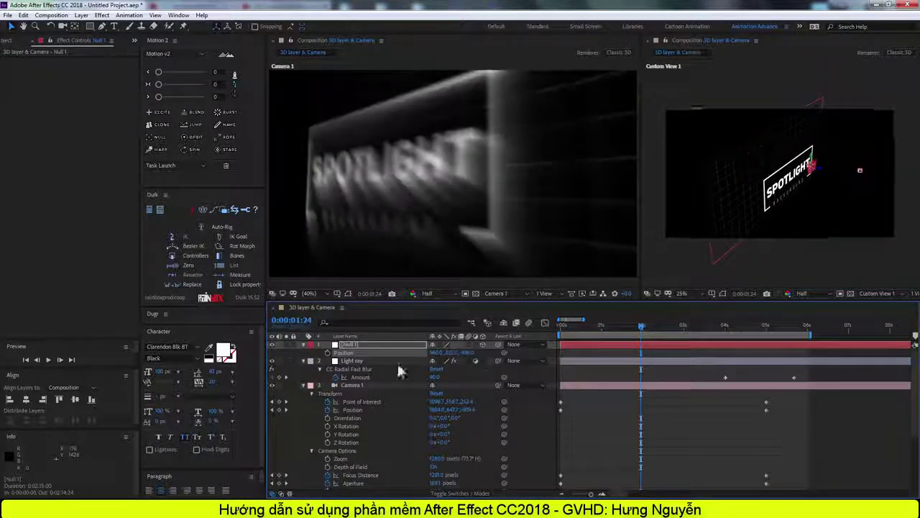
pyautogui.moveTo(604, 340); pyautogui.dragTo(703, 337)
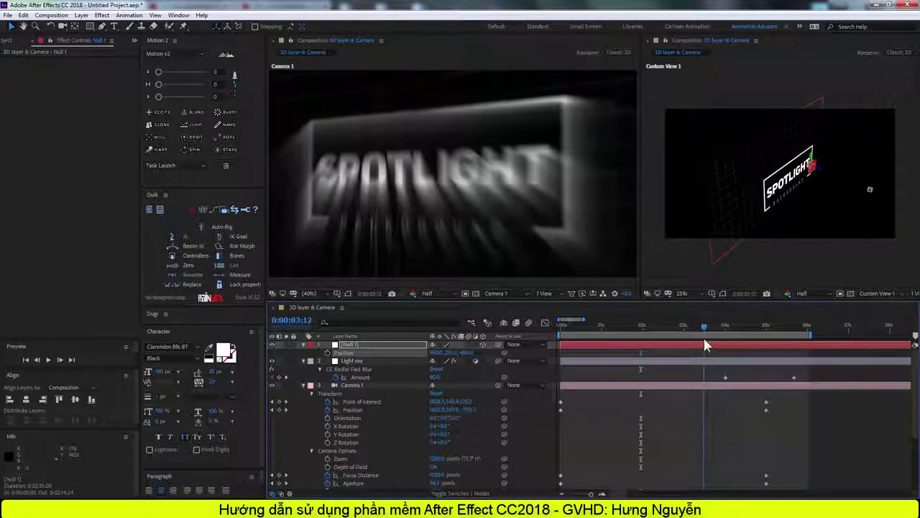
pyautogui.moveTo(813, 164); pyautogui.dragTo(810, 186)
pyautogui.press('space')
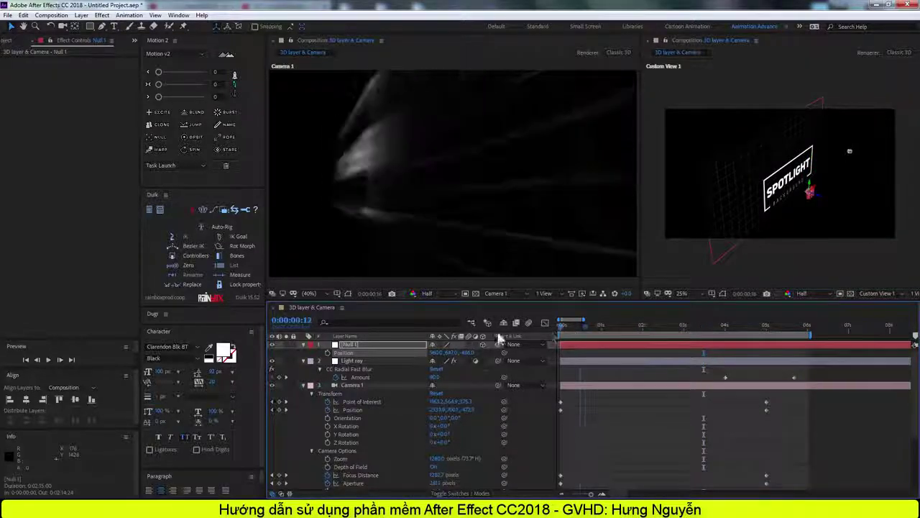